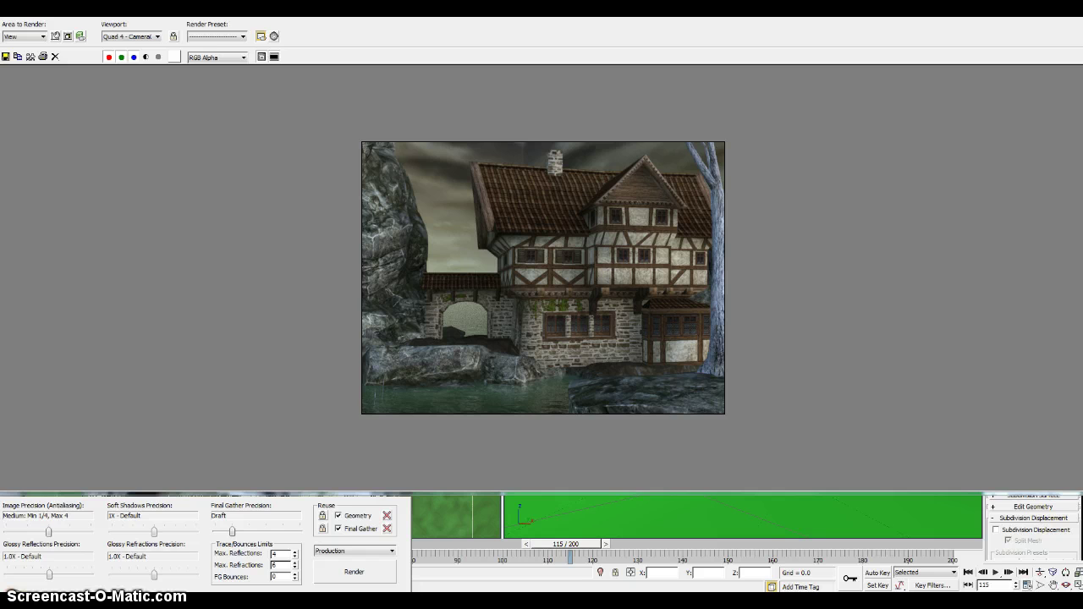
Close the rendered frame window and its render controls to return to the scene viewports.
{"action": "left_click_drag", "start_coordinate": [586, 10], "coordinate": [908, 60]}
{"action": "left_click", "coordinate": [1029, 58]}
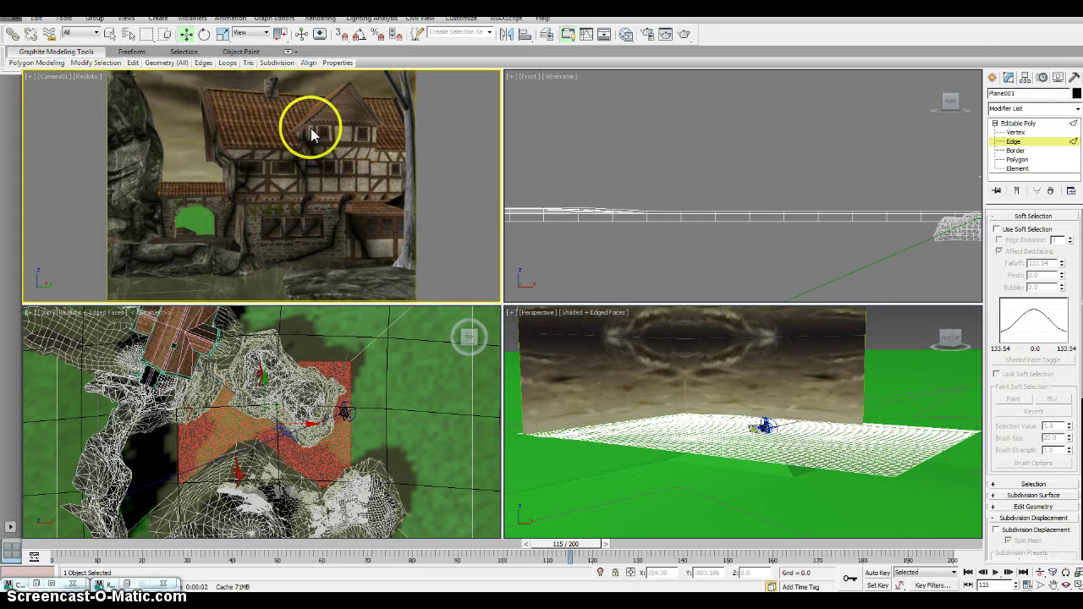
{"action": "left_click", "coordinate": [49, 79]}
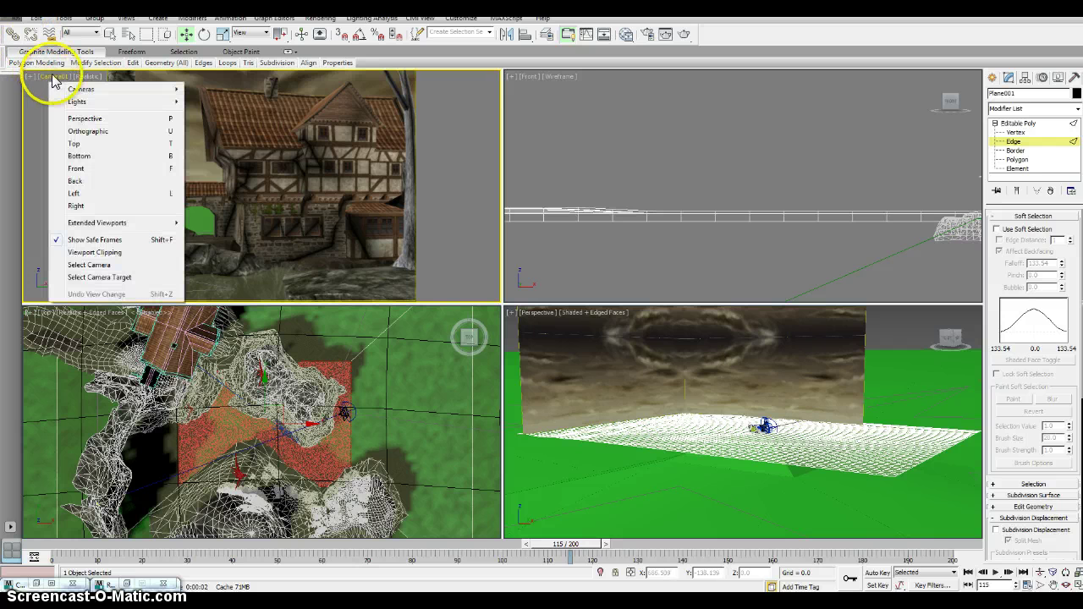
{"action": "left_click", "coordinate": [477, 169]}
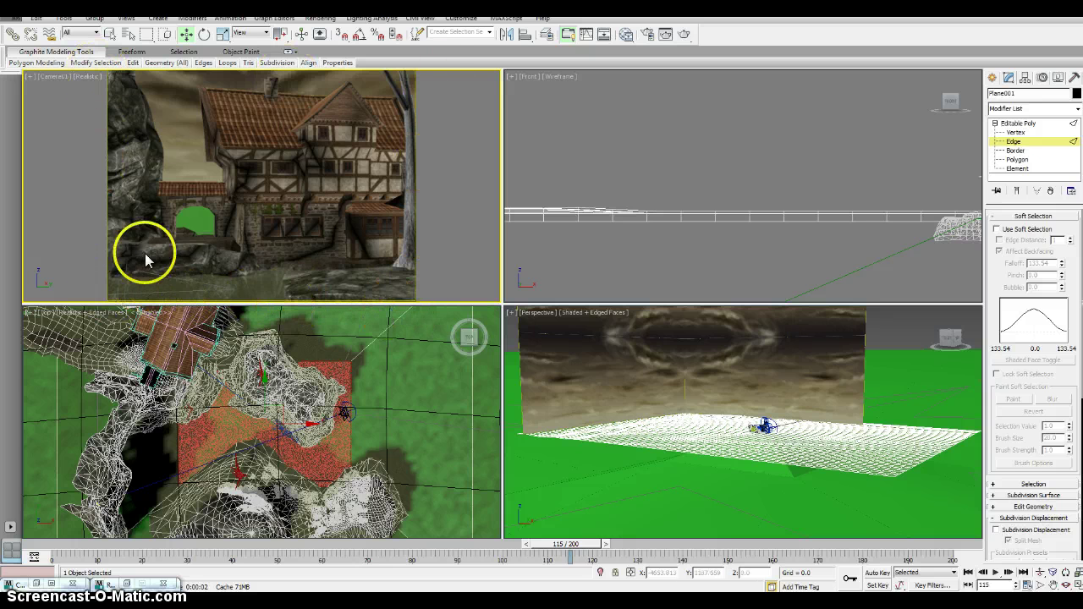
Show the Top viewport in plain Realistic shading without edged faces.
{"action": "scroll", "coordinate": [779, 442], "scroll_direction": "up", "scroll_amount": 2}
{"action": "scroll", "coordinate": [817, 457], "scroll_direction": "up", "scroll_amount": 3}
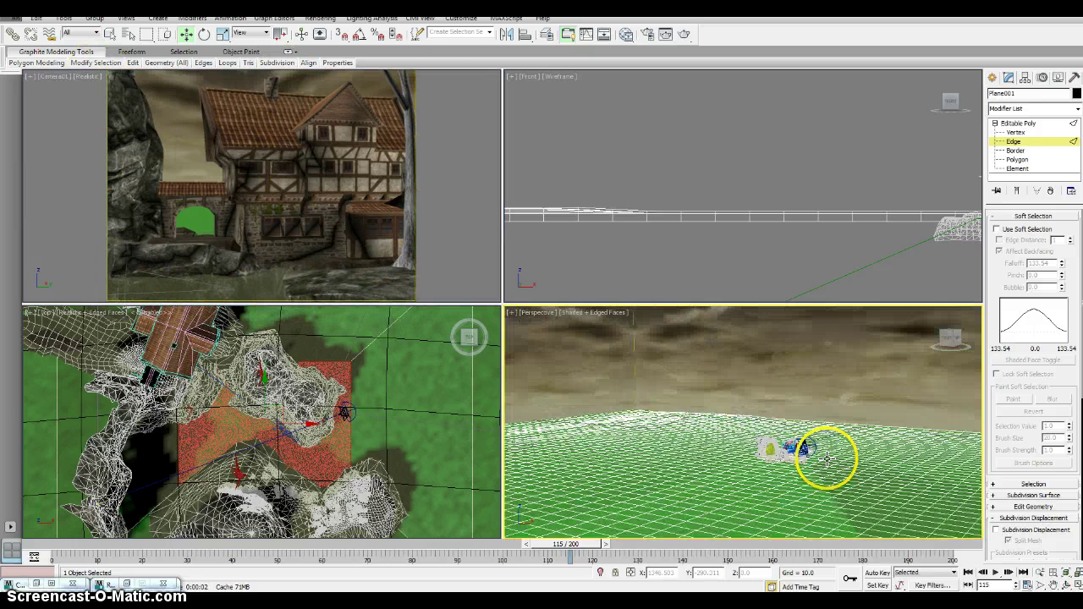
{"action": "scroll", "coordinate": [752, 262], "scroll_direction": "up", "scroll_amount": 4}
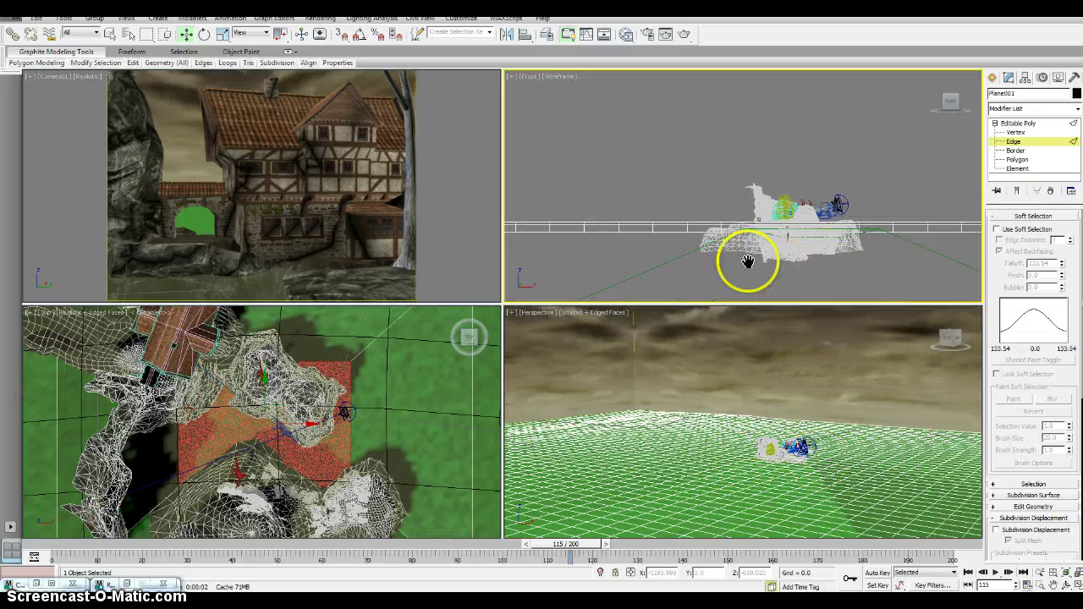
{"action": "scroll", "coordinate": [753, 267], "scroll_direction": "up", "scroll_amount": 3}
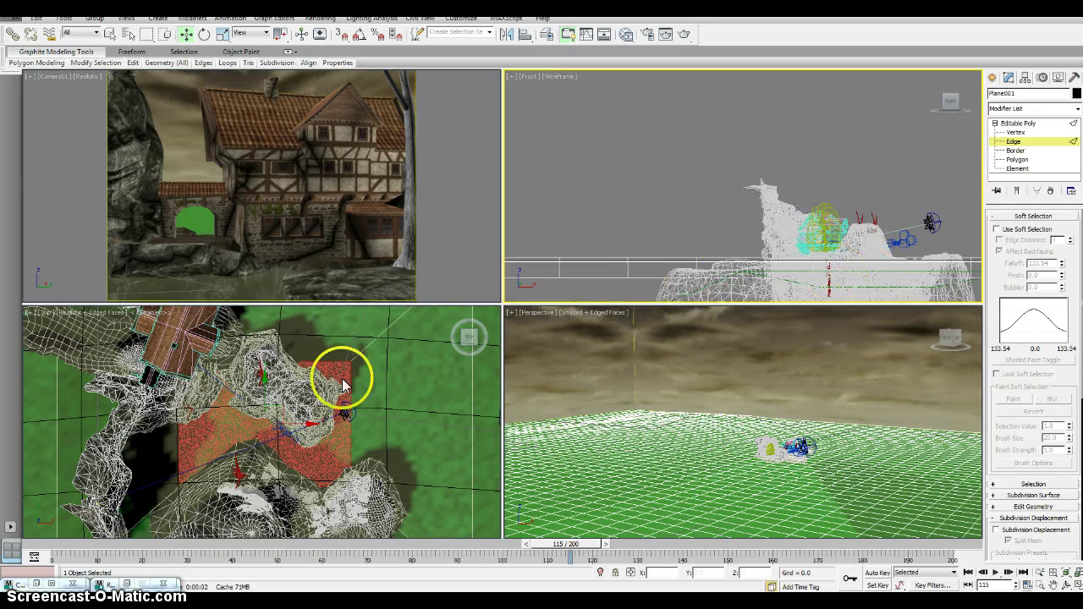
{"action": "right_click", "coordinate": [347, 419]}
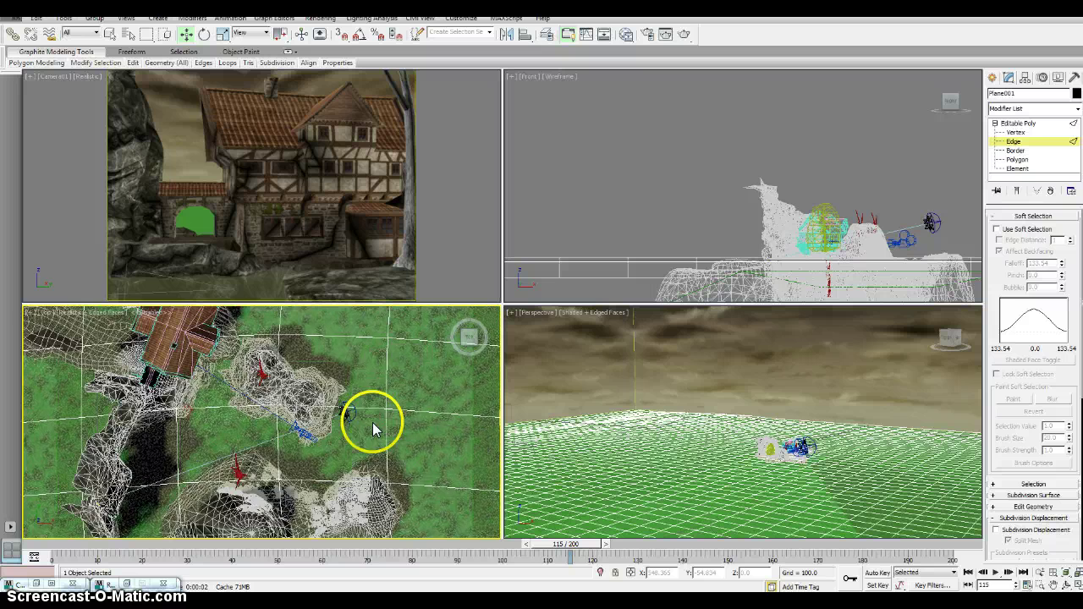
{"action": "key", "text": "F3"}
{"action": "key", "text": "F3"}
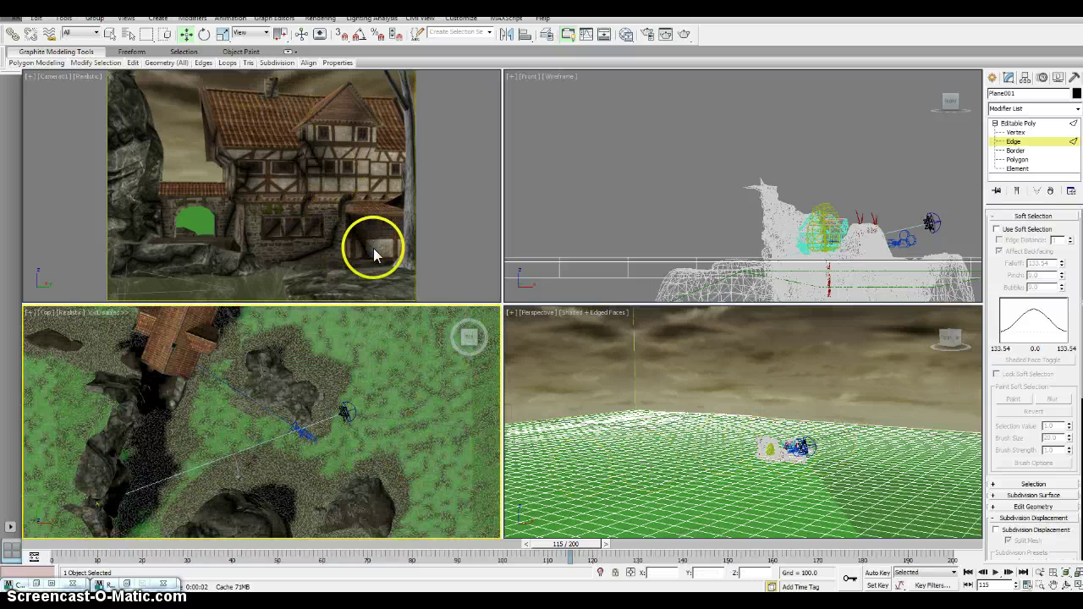
Exit edge editing on the ground plane and select Camera01 in the Front viewport.
{"action": "right_click", "coordinate": [904, 246]}
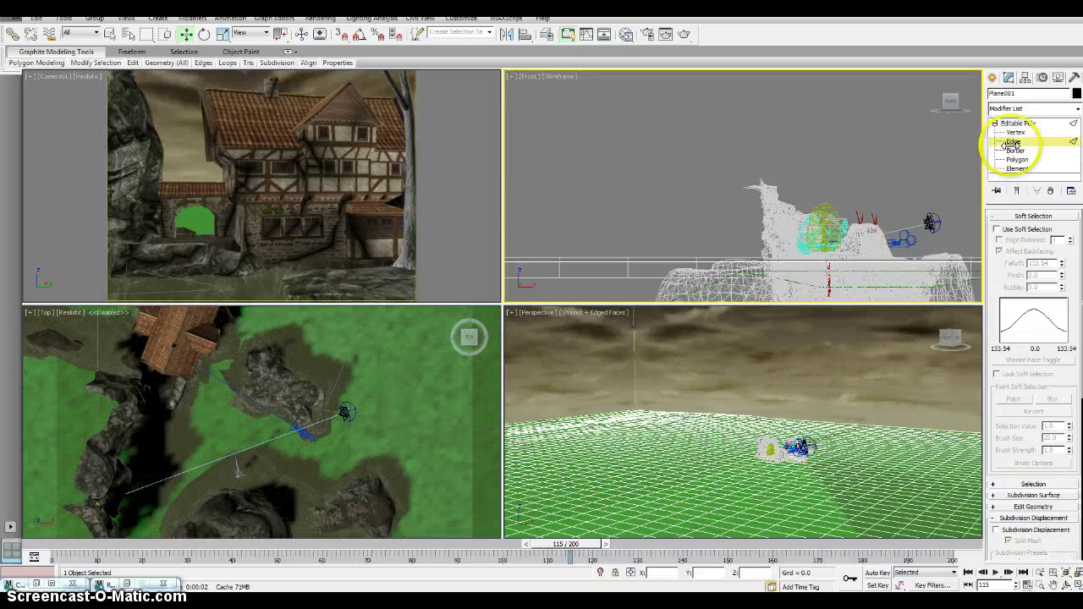
{"action": "left_click", "coordinate": [1013, 141]}
{"action": "left_click", "coordinate": [906, 248]}
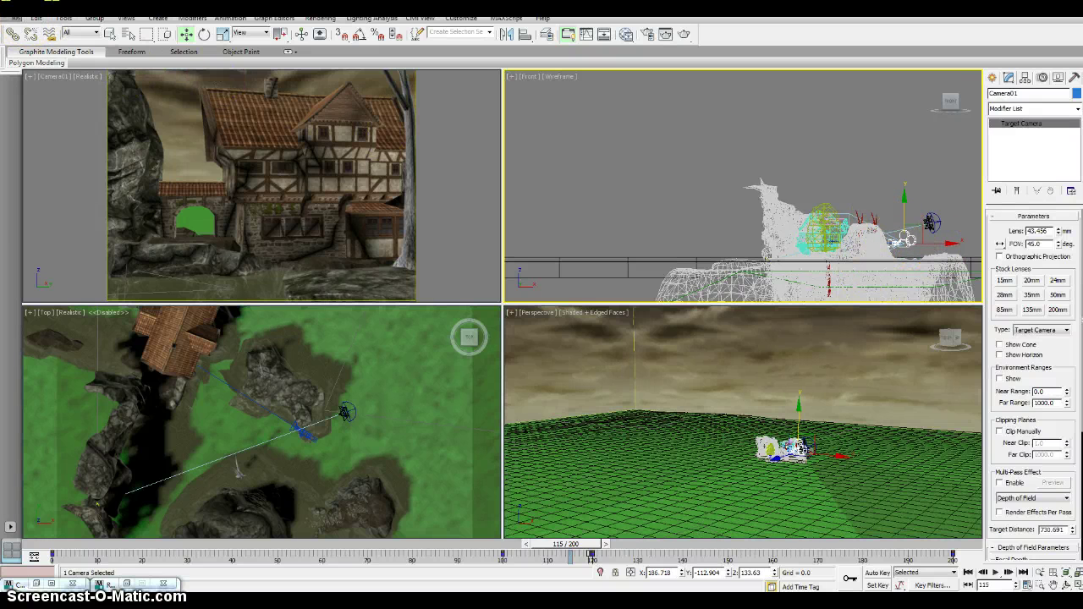
{"action": "left_click", "coordinate": [17, 5]}
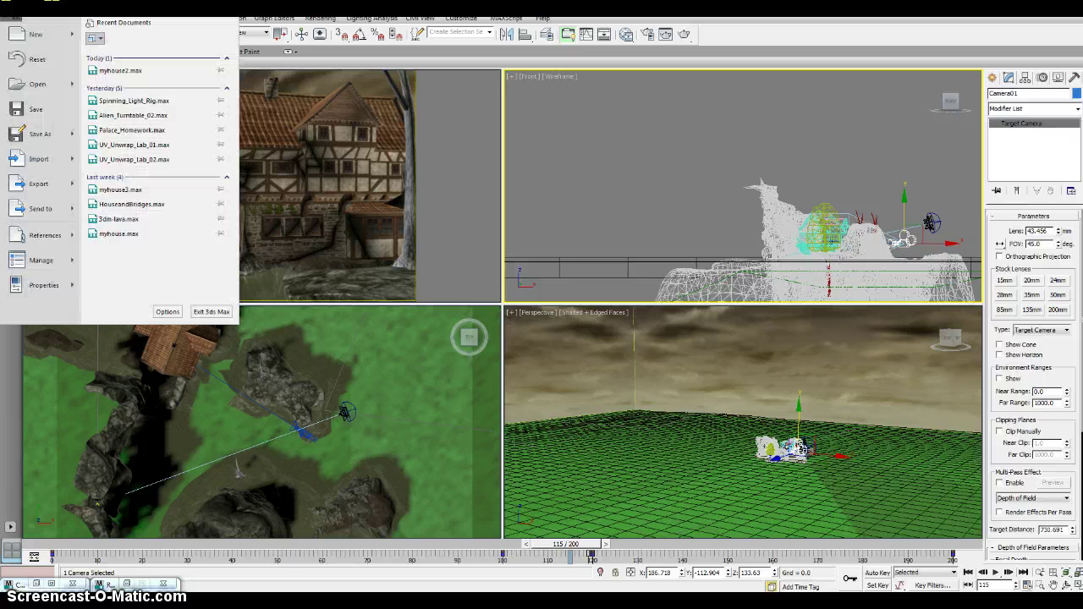
{"action": "left_click", "coordinate": [35, 19]}
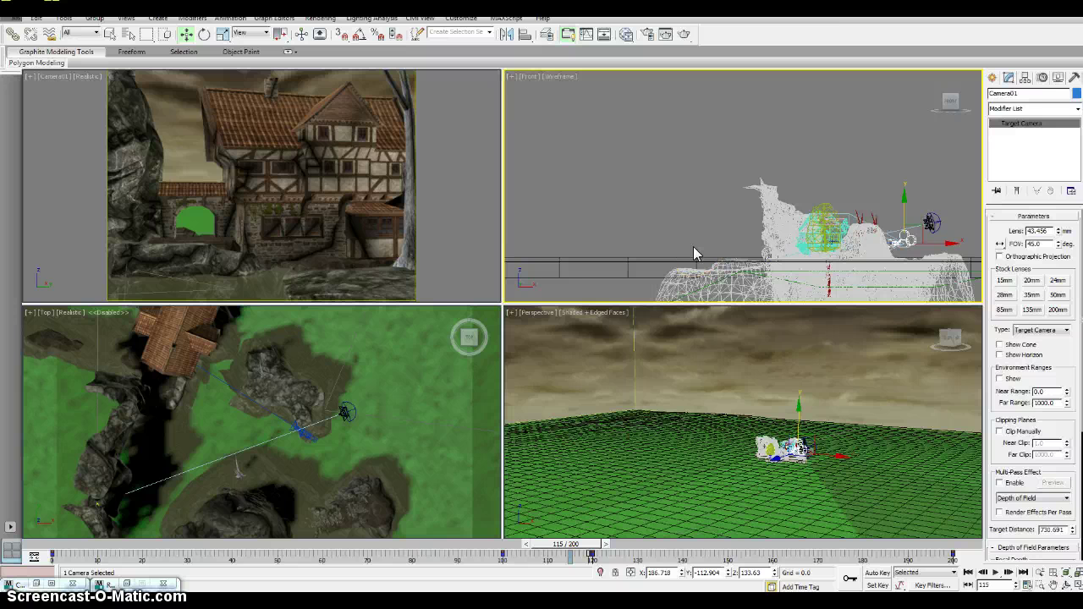
Open the scene object selection list and highlight Camera01 and Camera01.Target in turn.
{"action": "key", "text": "h"}
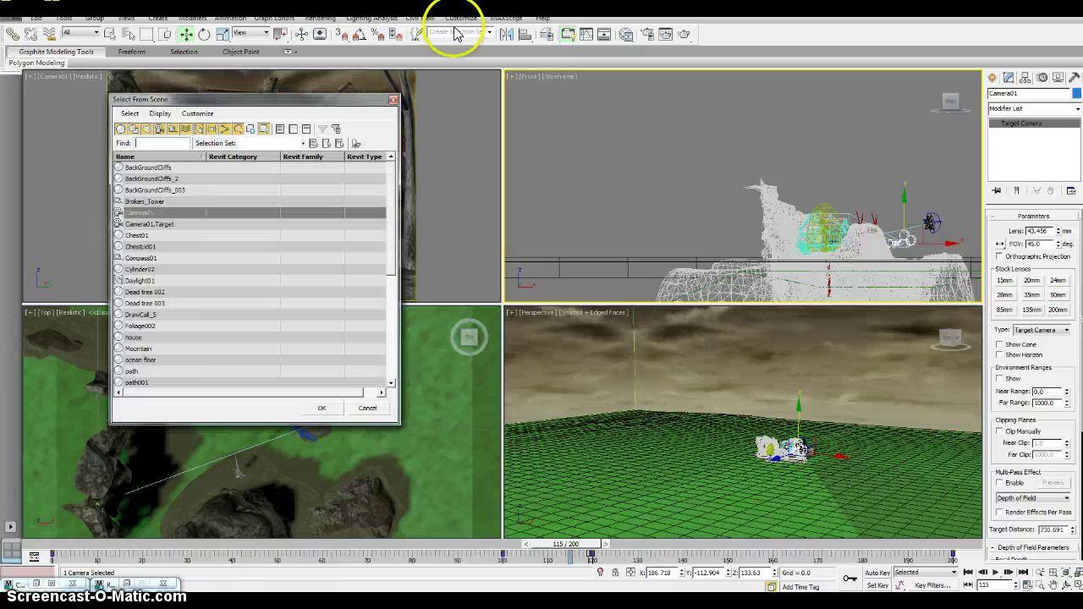
{"action": "left_click", "coordinate": [142, 225]}
{"action": "left_click", "coordinate": [144, 215]}
{"action": "left_click", "coordinate": [143, 225]}
{"action": "left_click", "coordinate": [144, 217]}
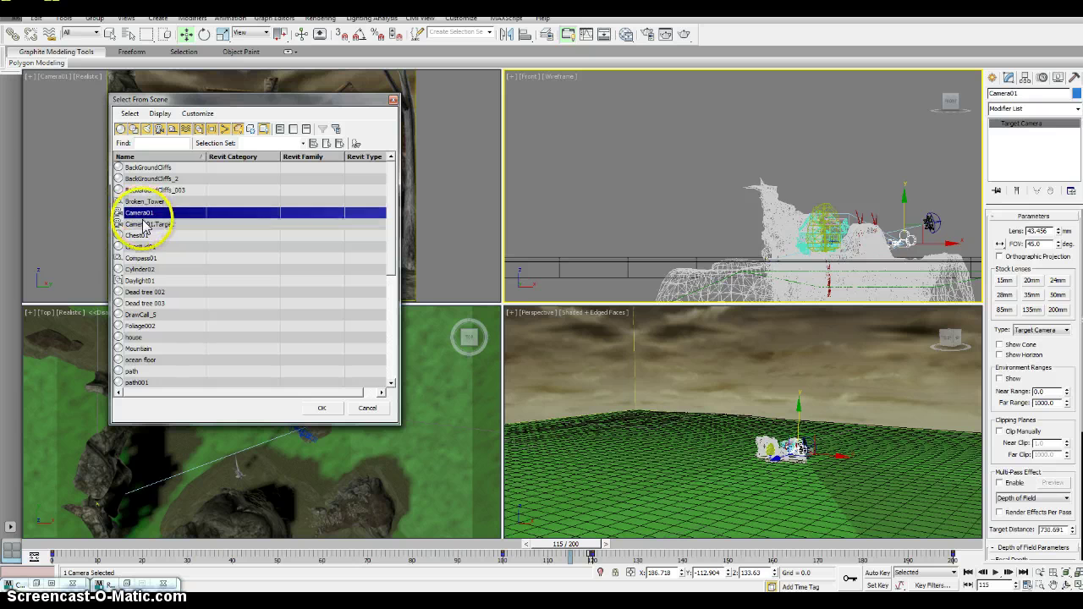
{"action": "left_click", "coordinate": [144, 225]}
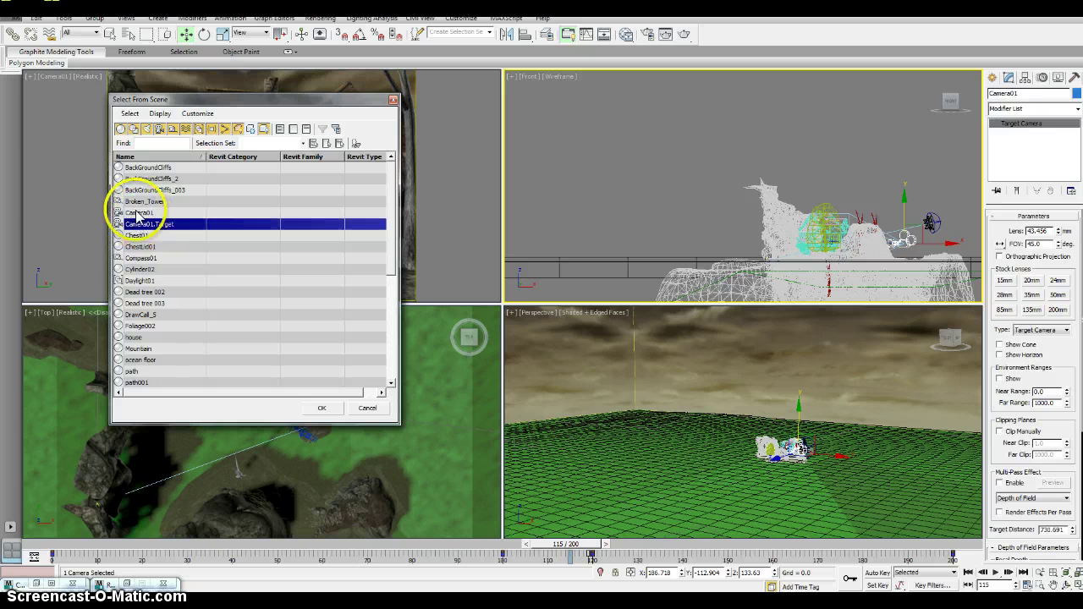
Filter the object list to show only cameras and select Camera01.
{"action": "left_click", "coordinate": [124, 132]}
{"action": "left_click", "coordinate": [186, 133]}
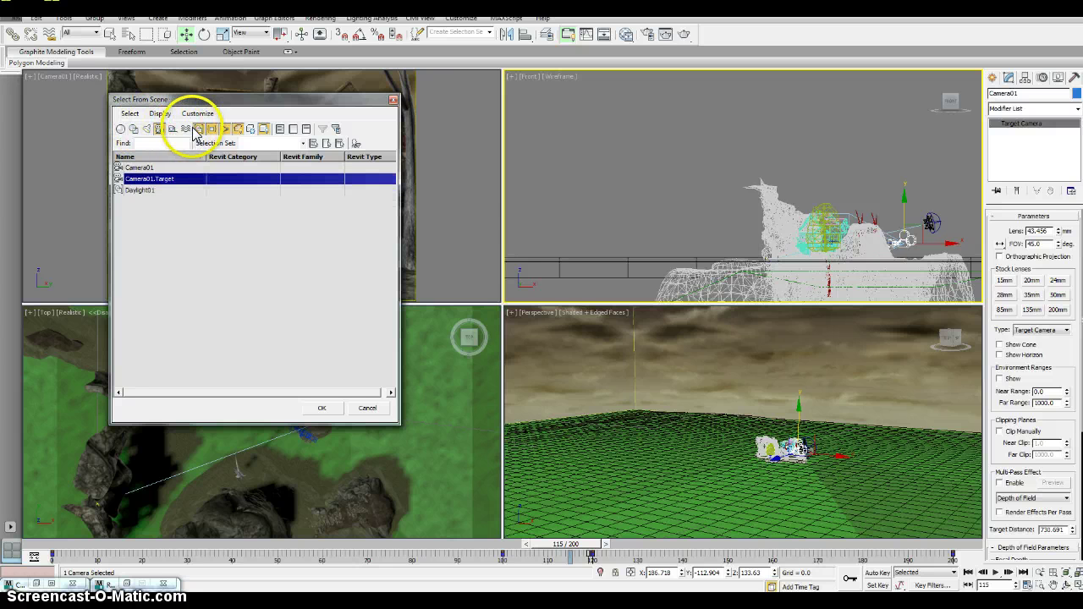
{"action": "left_click", "coordinate": [196, 133]}
{"action": "left_click", "coordinate": [197, 131]}
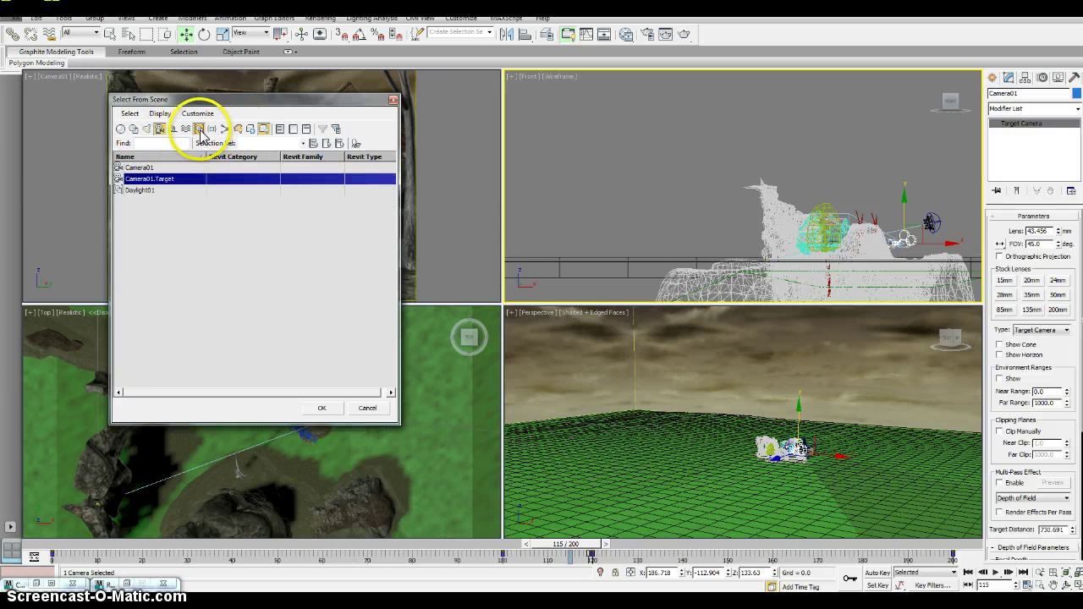
{"action": "left_click", "coordinate": [200, 131]}
{"action": "left_click", "coordinate": [264, 129]}
{"action": "left_click", "coordinate": [158, 129]}
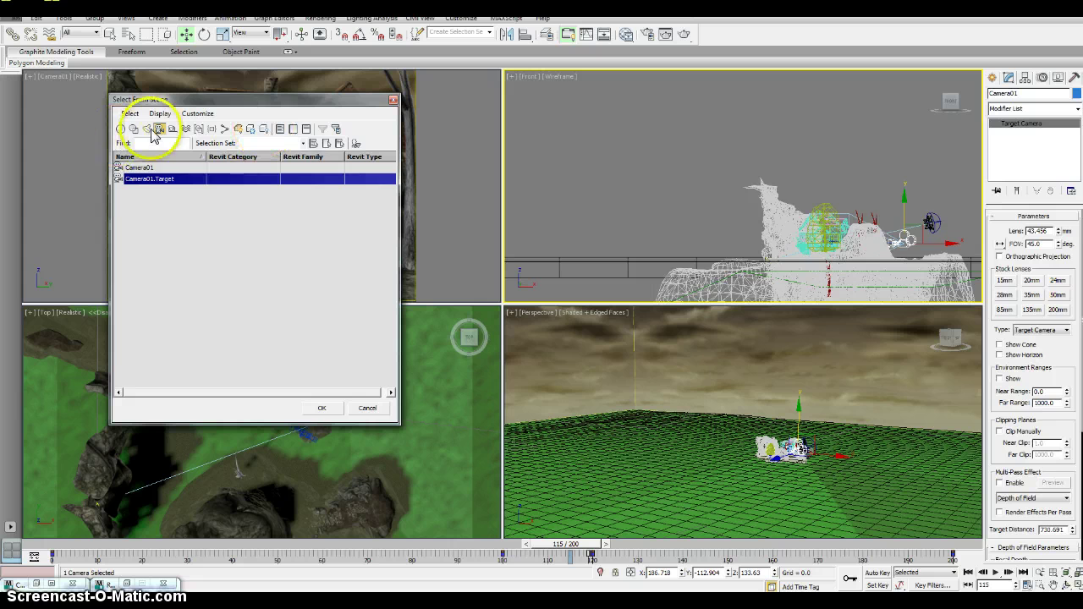
{"action": "left_click", "coordinate": [156, 172]}
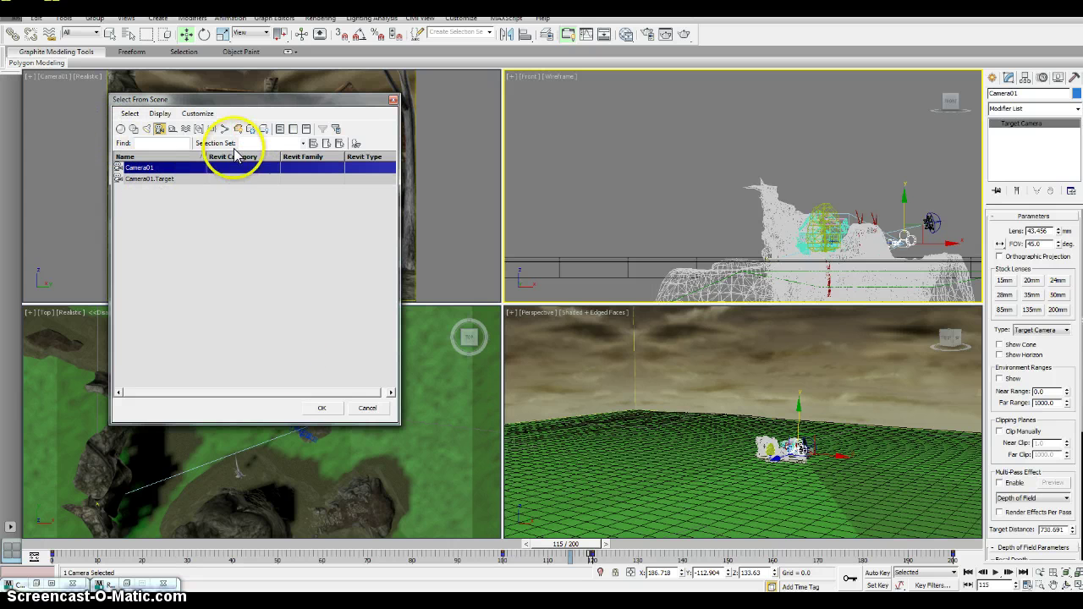
{"action": "left_click", "coordinate": [323, 410]}
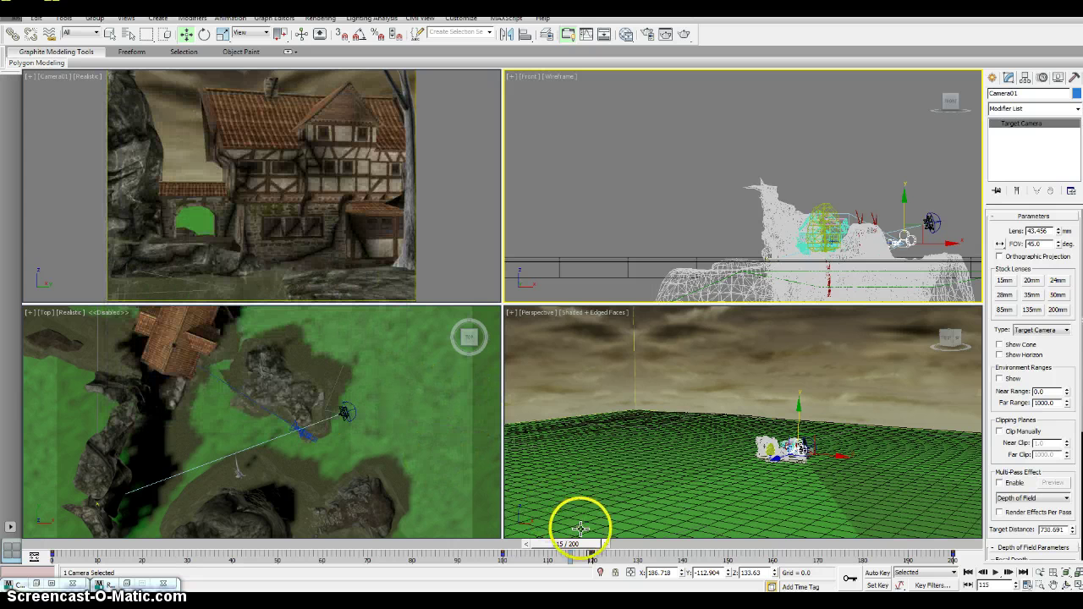
Move the animation to frame 0 and maximize the Camera01 viewport.
{"action": "right_click", "coordinate": [466, 268]}
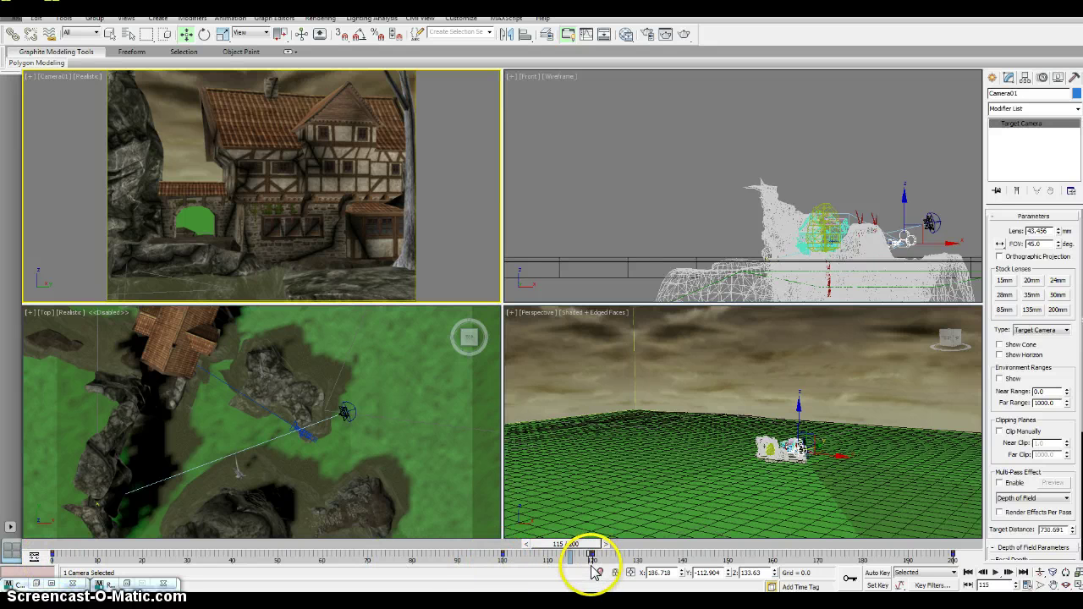
{"action": "left_click_drag", "start_coordinate": [588, 544], "coordinate": [11, 555]}
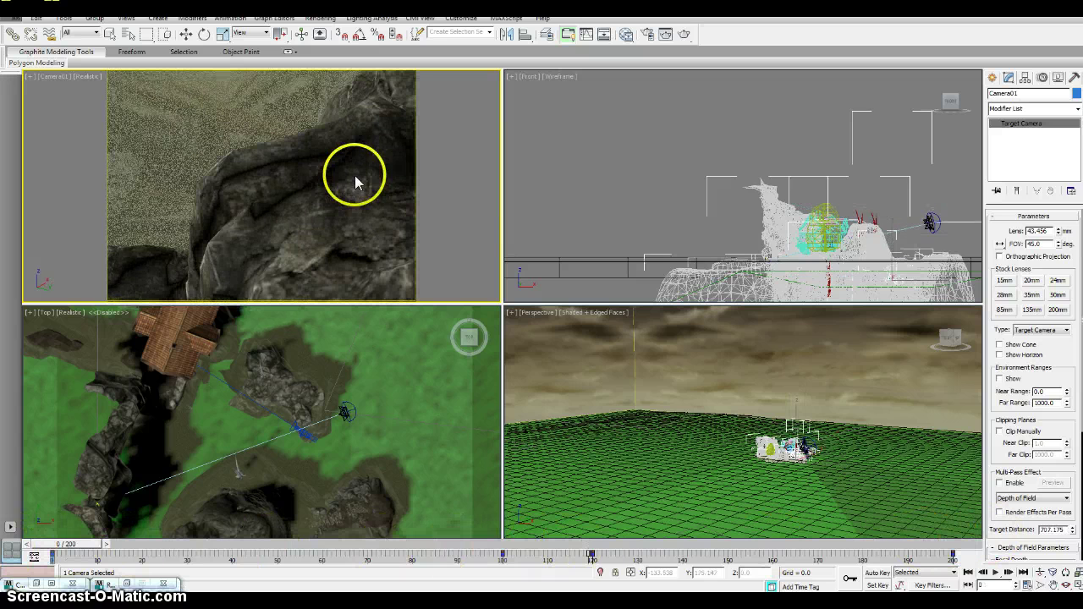
{"action": "key", "text": "w"}
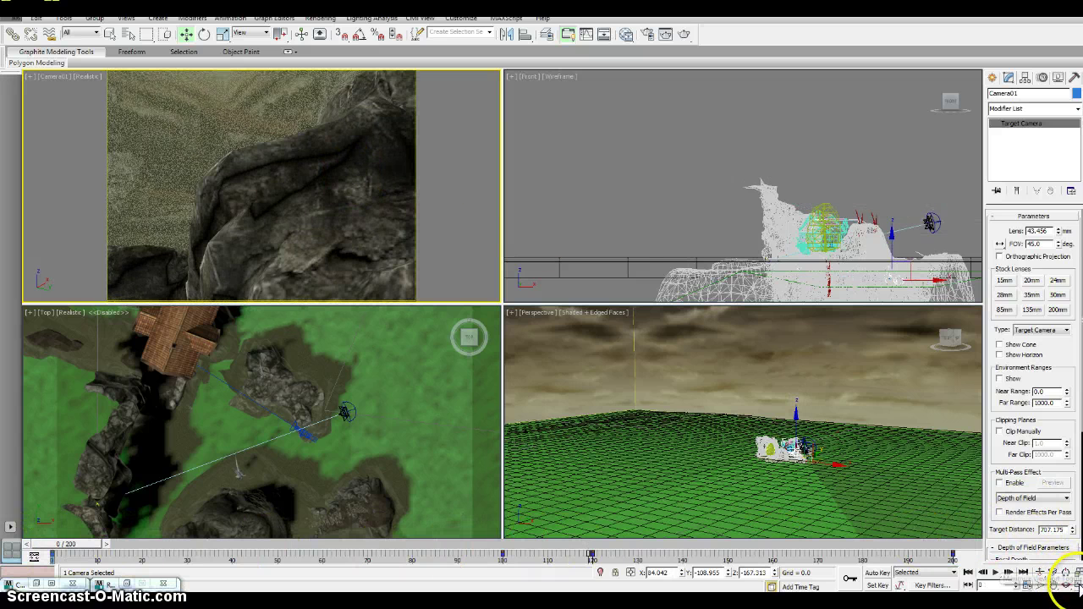
{"action": "left_click", "coordinate": [1077, 586]}
Scrub the camera animation to frame 100 and on to about frame 119, and return to frame 0.
{"action": "left_click_drag", "start_coordinate": [53, 544], "coordinate": [501, 561]}
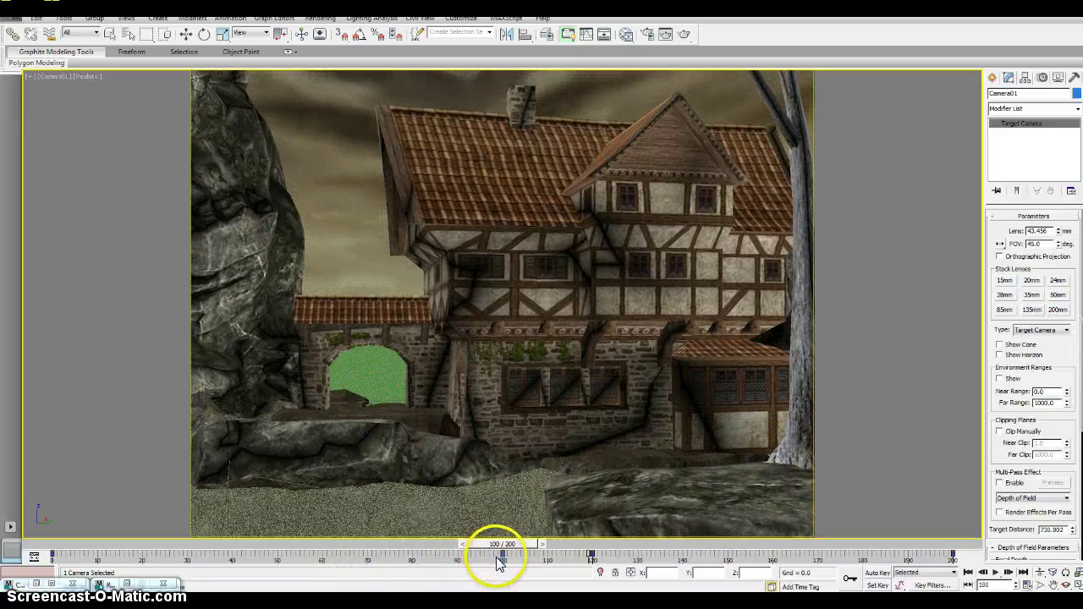
{"action": "left_click_drag", "start_coordinate": [503, 561], "coordinate": [581, 569]}
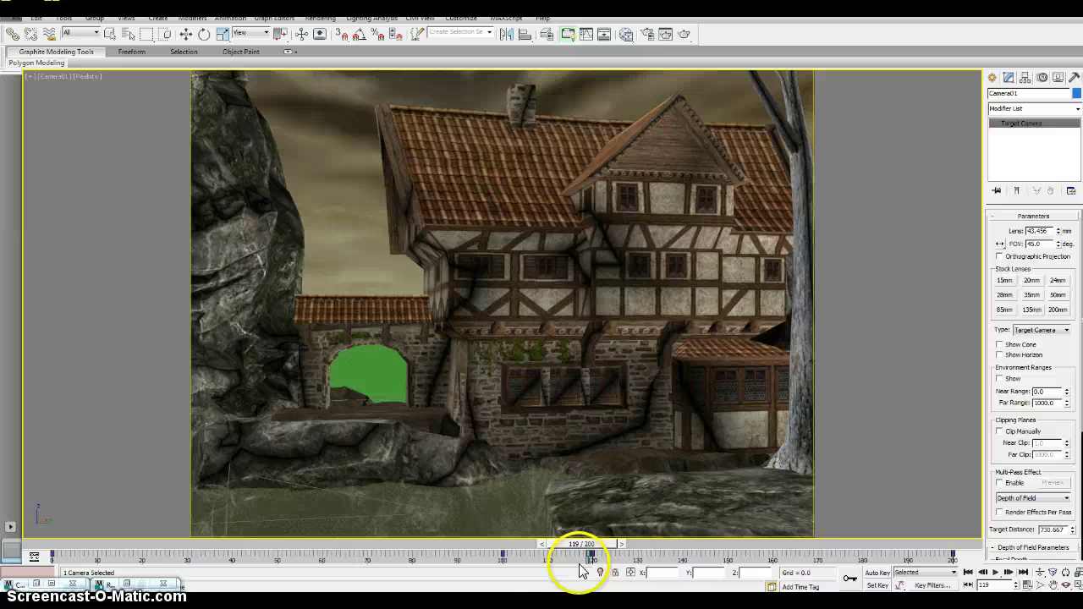
{"action": "left_click_drag", "start_coordinate": [598, 547], "coordinate": [11, 584]}
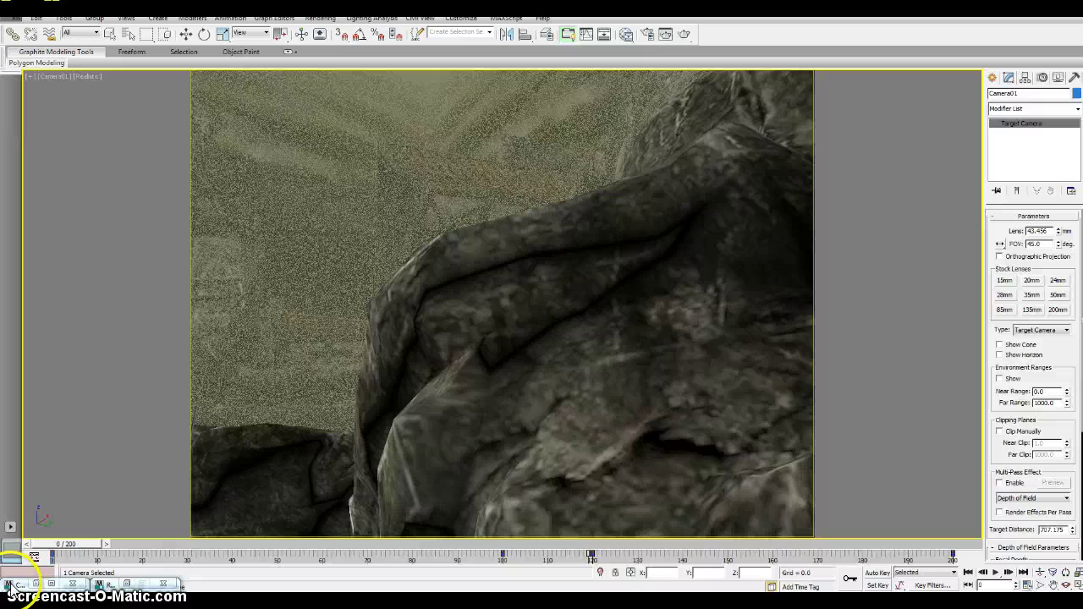
Select Camera01 together with Camera01.Target and delete their existing animation keys.
{"action": "left_click_drag", "start_coordinate": [476, 559], "coordinate": [642, 572]}
{"action": "key", "text": "w"}
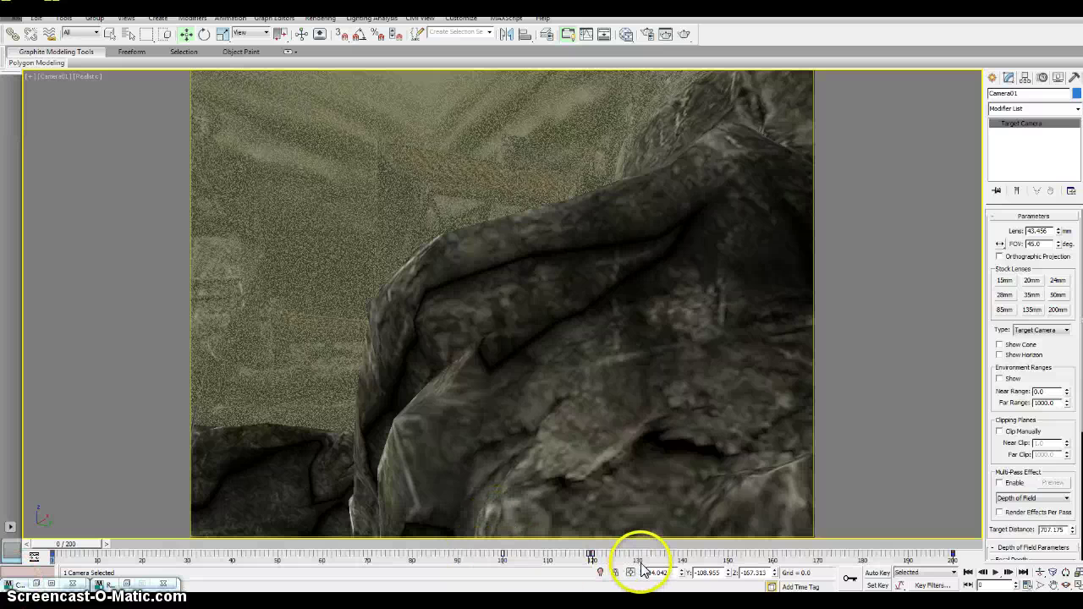
{"action": "key", "text": "h"}
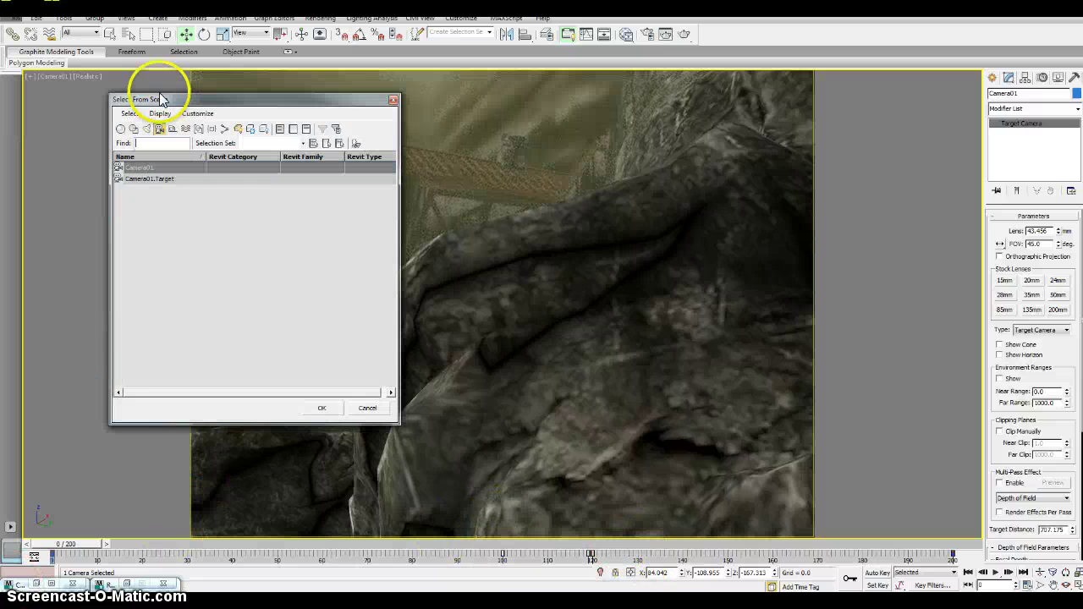
{"action": "left_click_drag", "start_coordinate": [161, 168], "coordinate": [164, 186]}
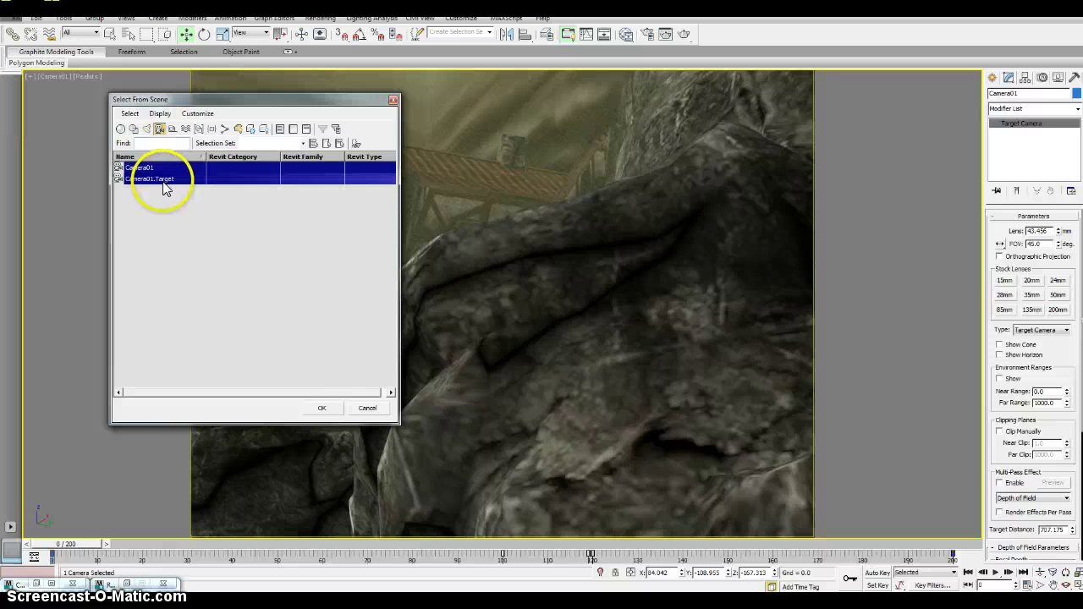
{"action": "left_click", "coordinate": [319, 411]}
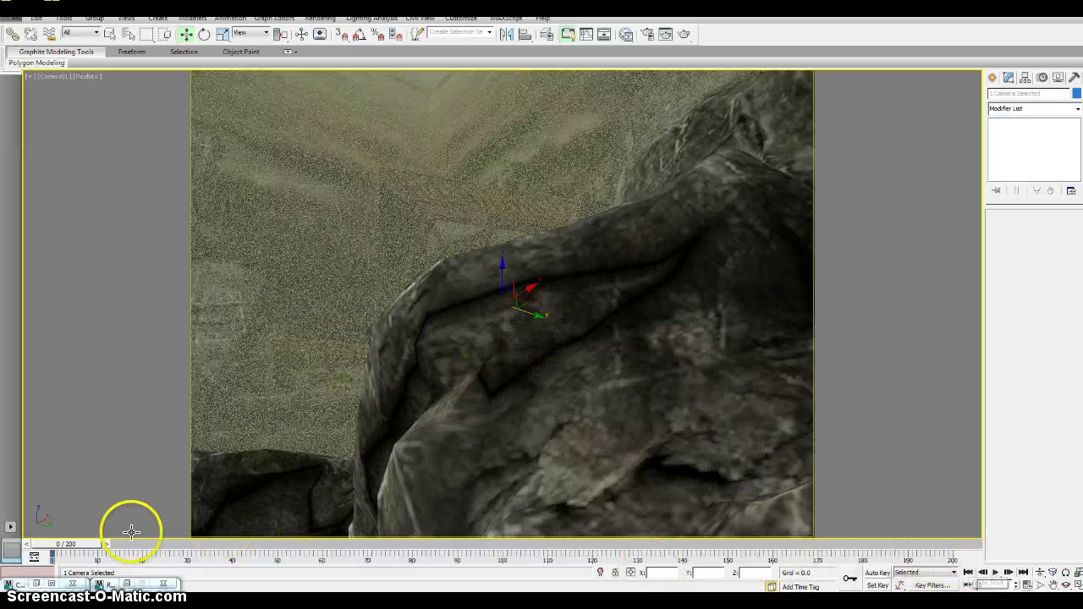
Scrub the timeline to check the camera for remaining motion and return to frame 0.
{"action": "left_click_drag", "start_coordinate": [83, 546], "coordinate": [213, 544]}
{"action": "key", "text": "Home"}
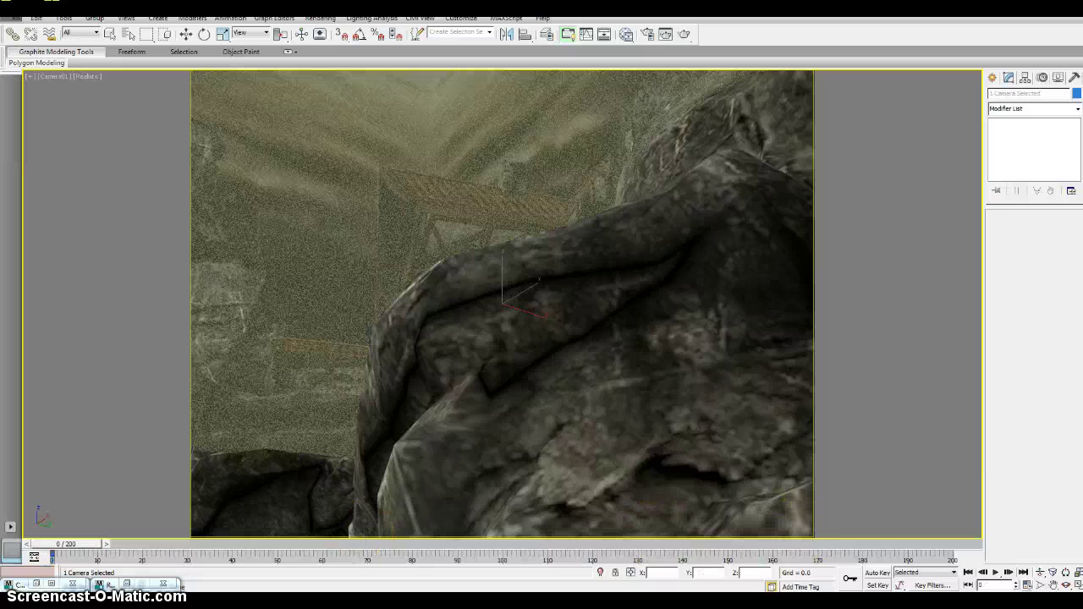
{"action": "key", "text": "w"}
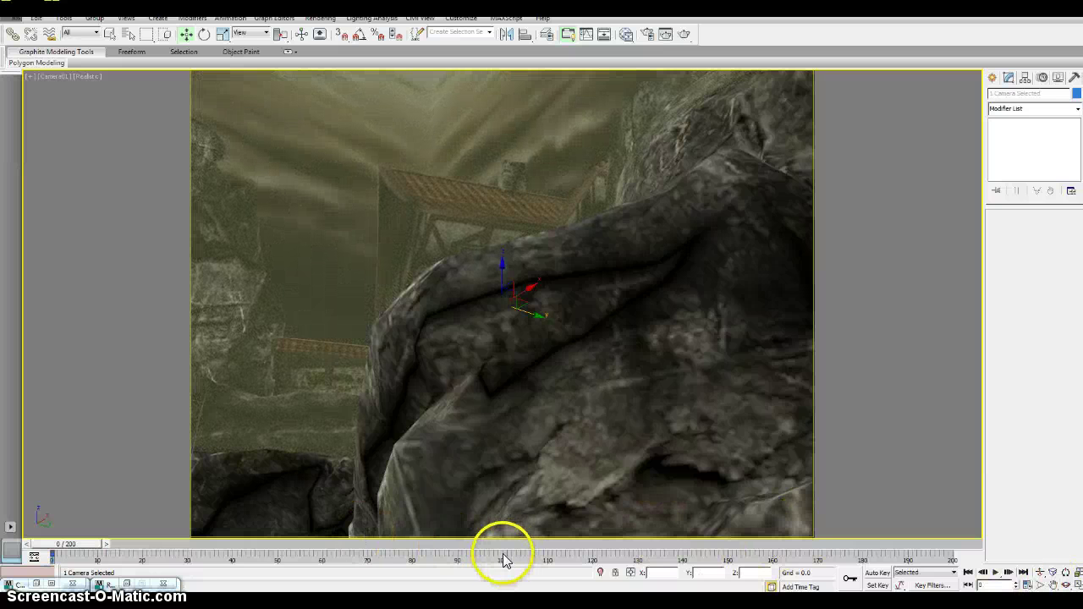
Try an animation end time of 100 frames in the time configuration, and restore the length to 200 frames.
{"action": "left_click", "coordinate": [1027, 586]}
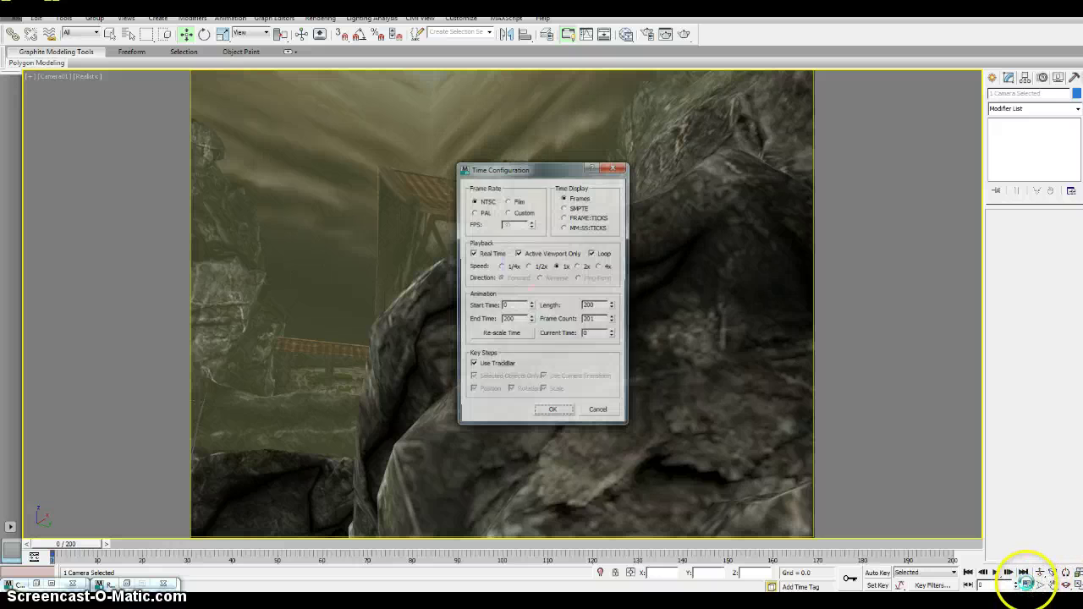
{"action": "double_click", "coordinate": [506, 306]}
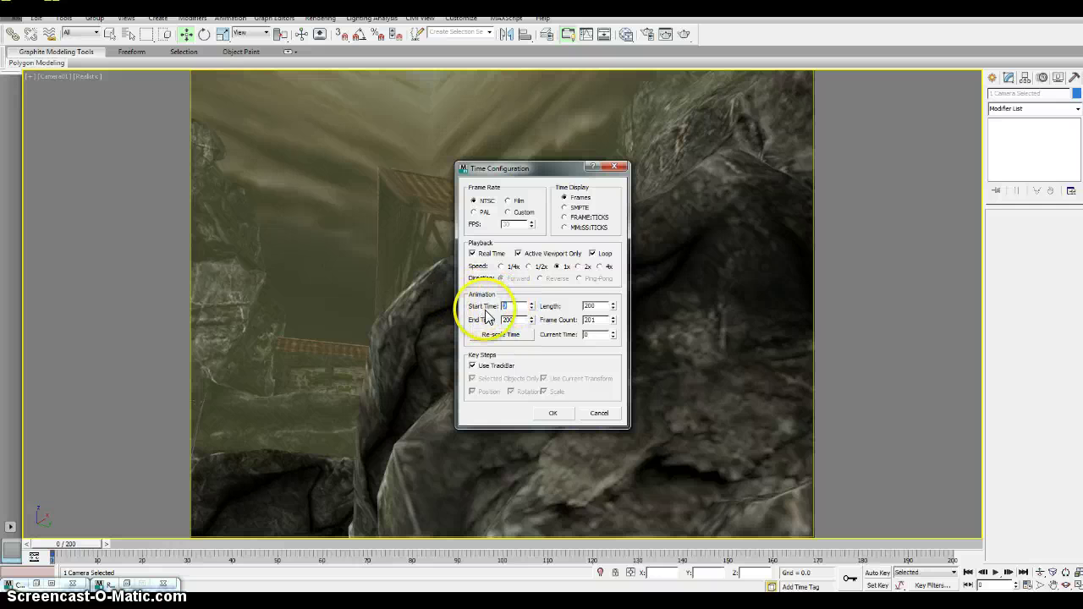
{"action": "double_click", "coordinate": [508, 320]}
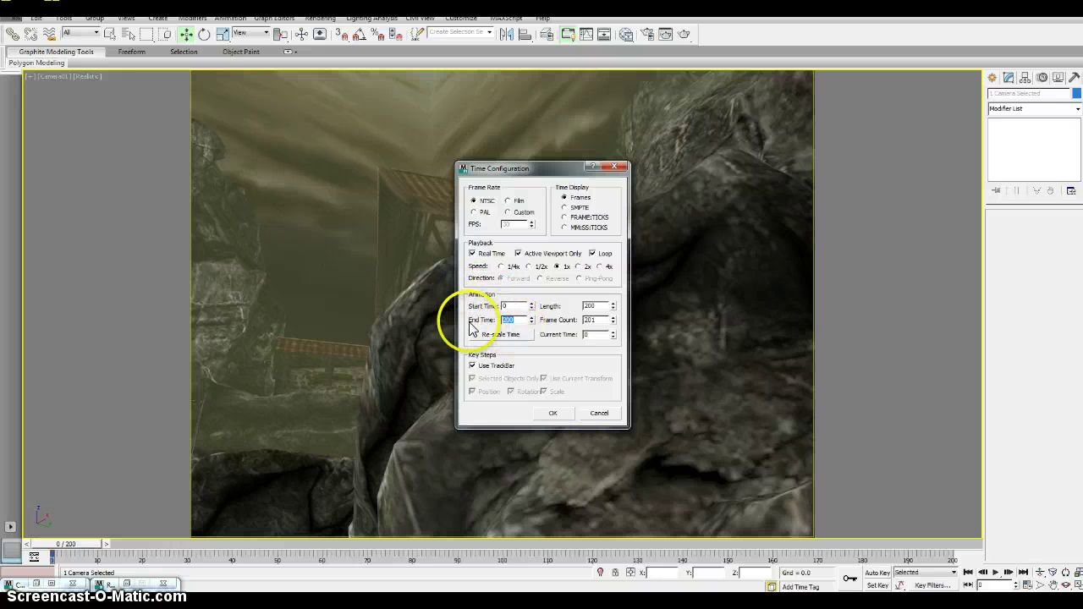
{"action": "type", "text": "100"}
{"action": "double_click", "coordinate": [592, 306]}
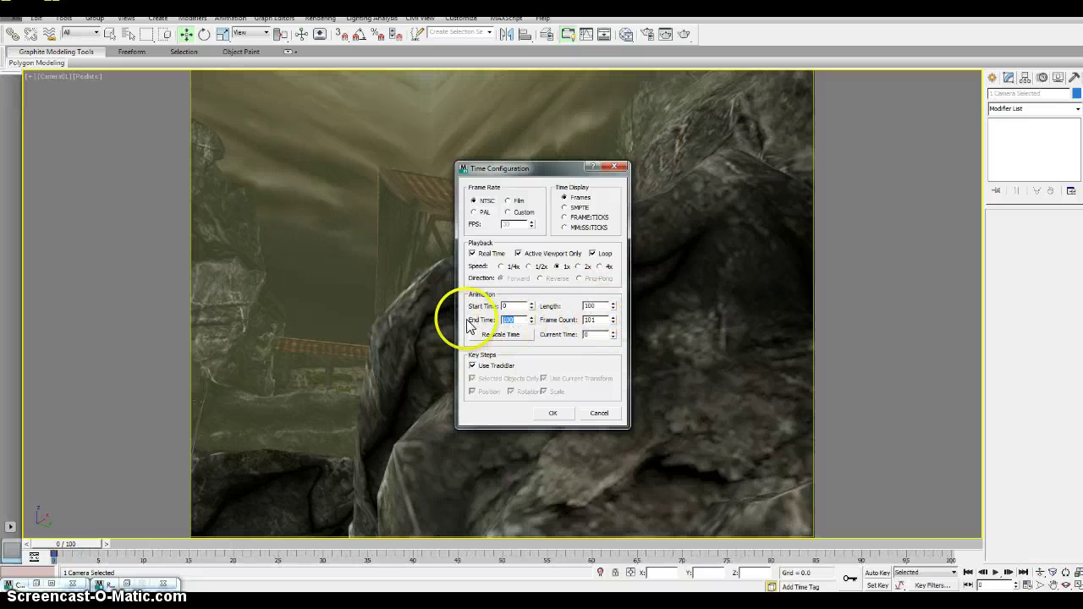
{"action": "left_click", "coordinate": [553, 413]}
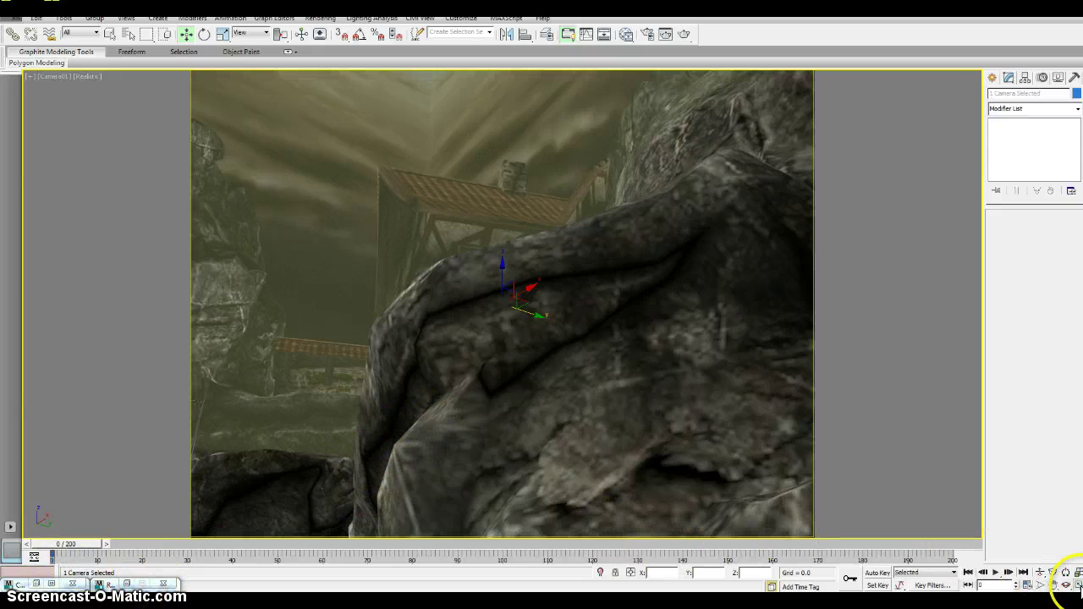
Restore the four-viewport layout and select Camera01 by name from the scene's camera list.
{"action": "left_click", "coordinate": [1079, 595]}
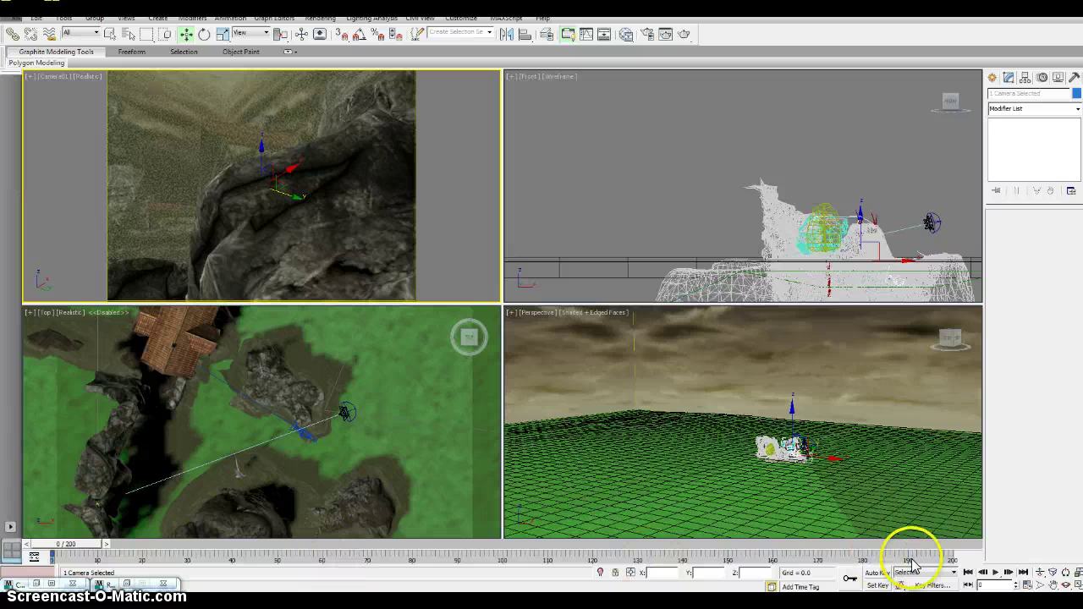
{"action": "left_click", "coordinate": [314, 437]}
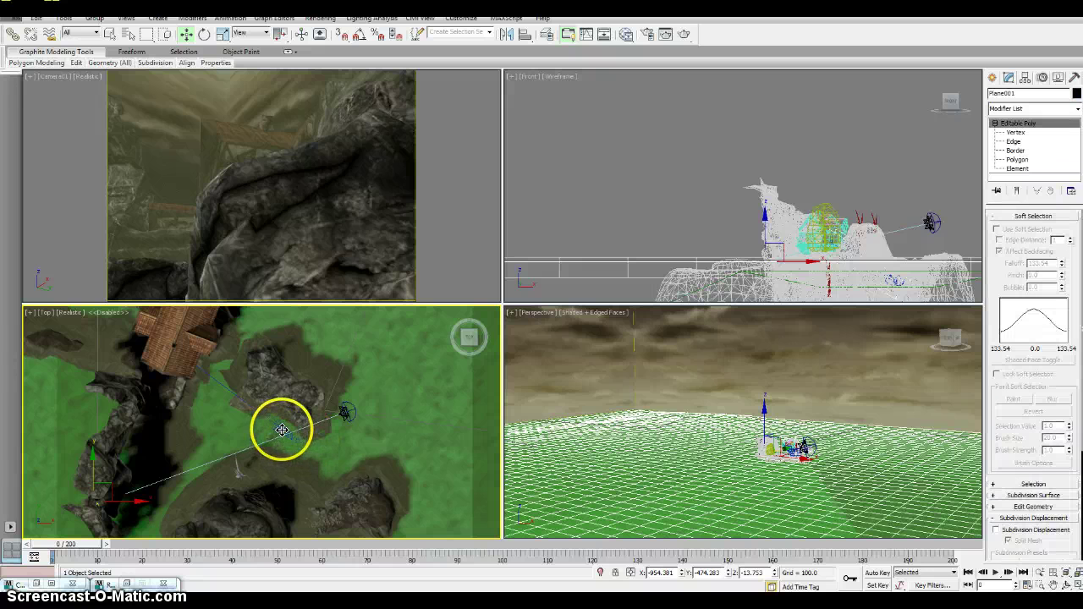
{"action": "key", "text": "h"}
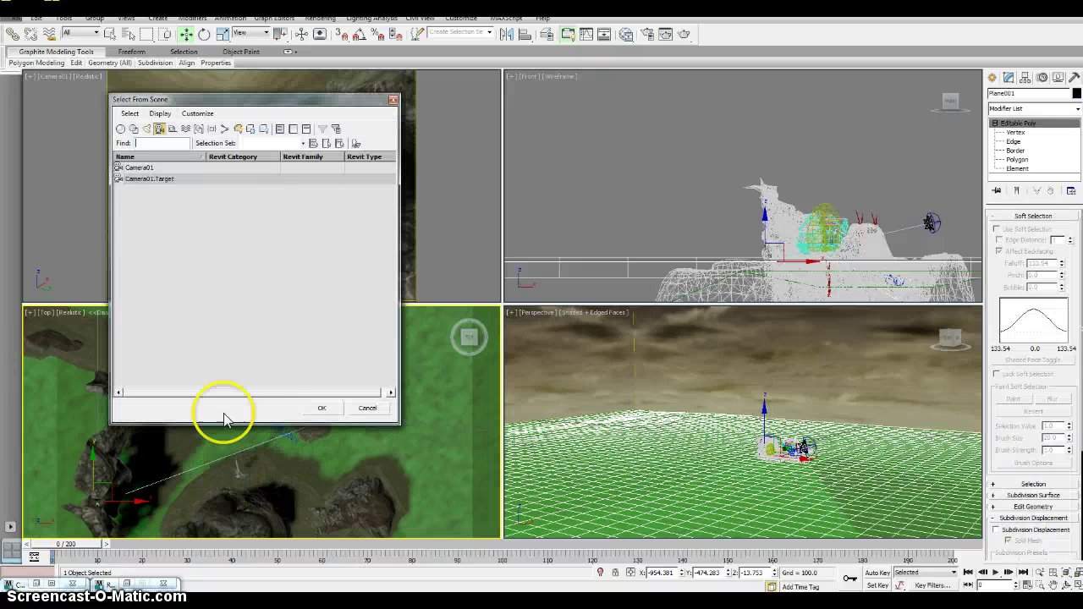
{"action": "left_click", "coordinate": [144, 168]}
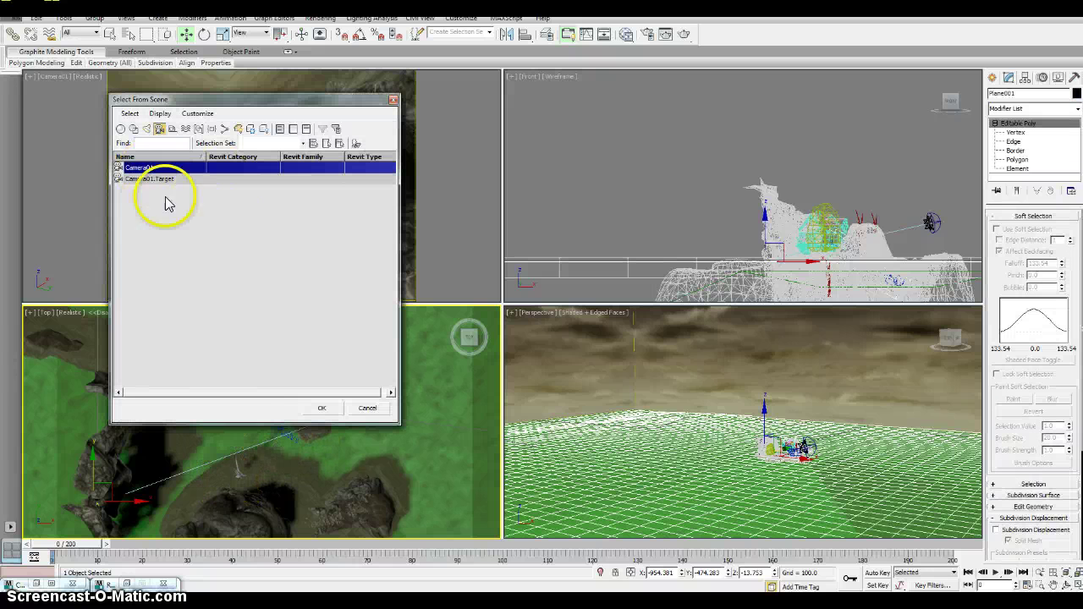
{"action": "left_click", "coordinate": [321, 411]}
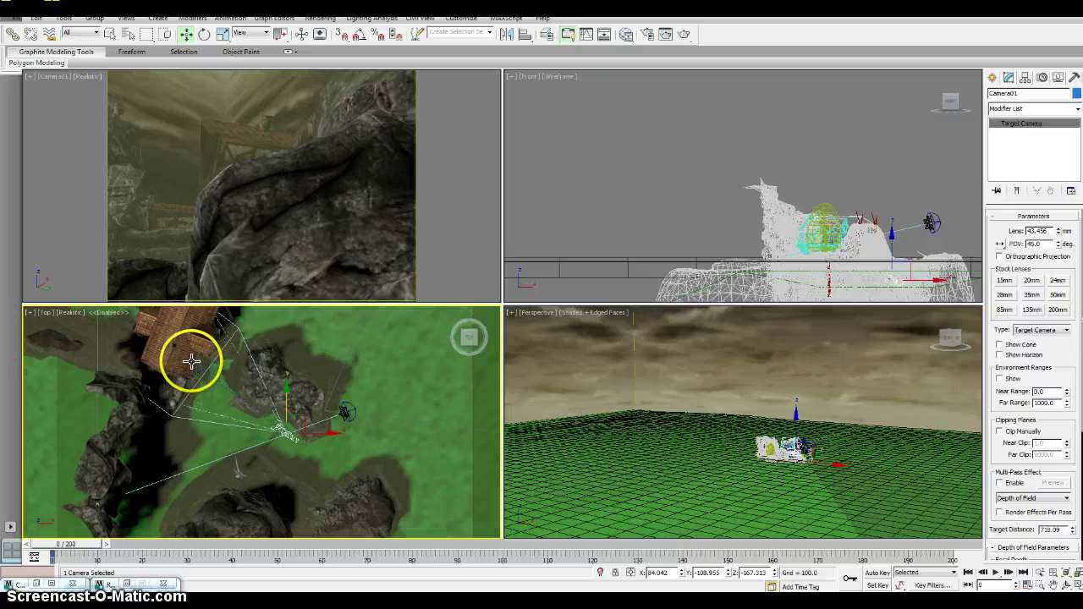
Switch the Perspective viewport to the Left view and make the Top viewport active.
{"action": "left_click", "coordinate": [776, 454]}
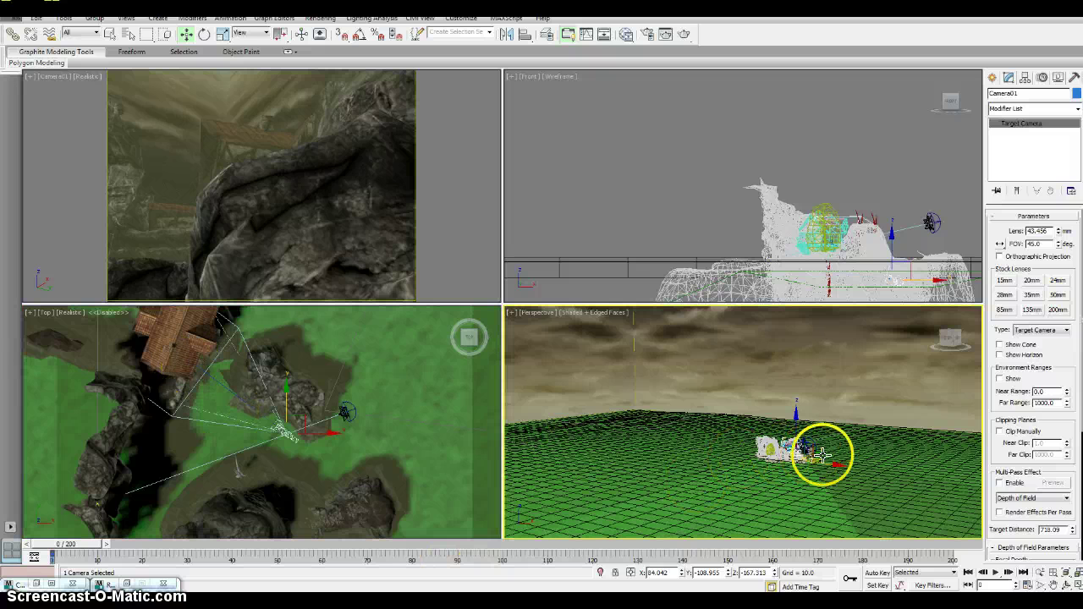
{"action": "key", "text": "l"}
{"action": "right_click", "coordinate": [483, 527]}
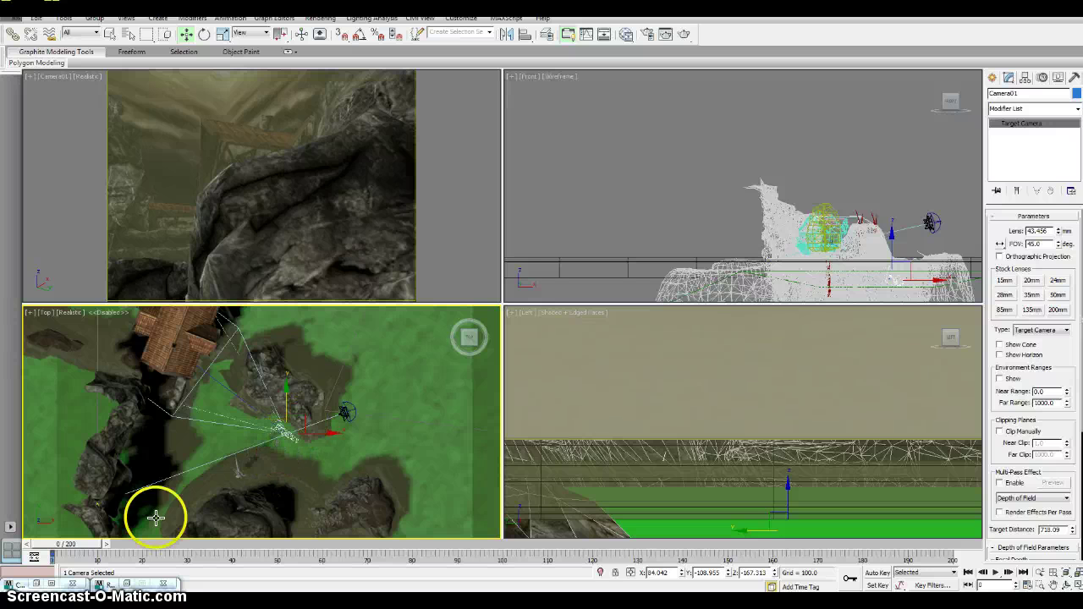
Turn on Auto Key and set the current time to frame 90.
{"action": "left_click_drag", "start_coordinate": [76, 550], "coordinate": [503, 559]}
{"action": "left_click_drag", "start_coordinate": [508, 554], "coordinate": [471, 563]}
{"action": "key", "text": "w"}
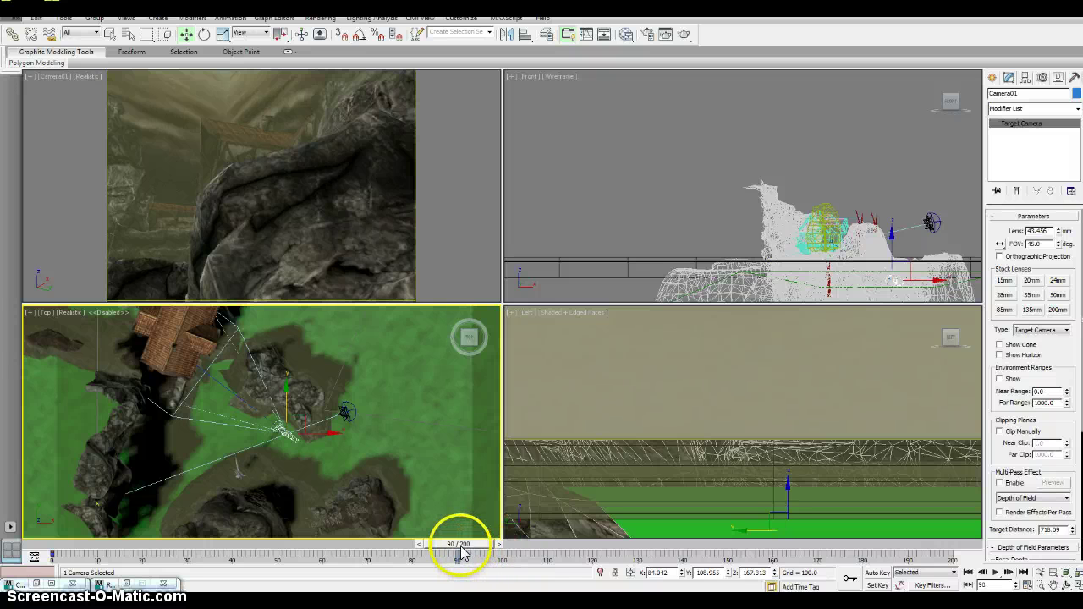
{"action": "left_click", "coordinate": [878, 574]}
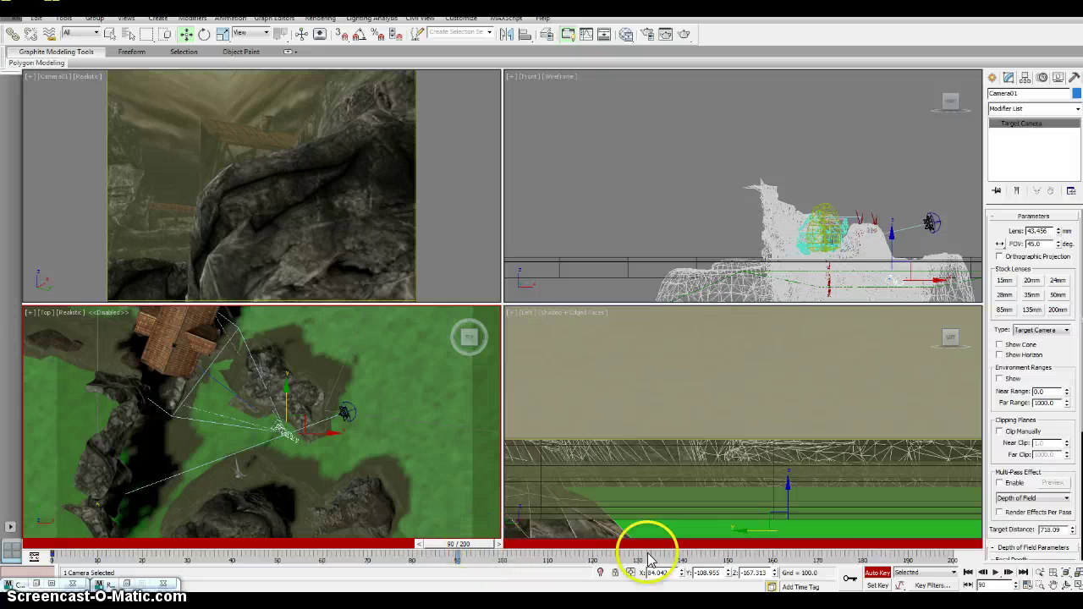
{"action": "left_click_drag", "start_coordinate": [480, 544], "coordinate": [36, 551]}
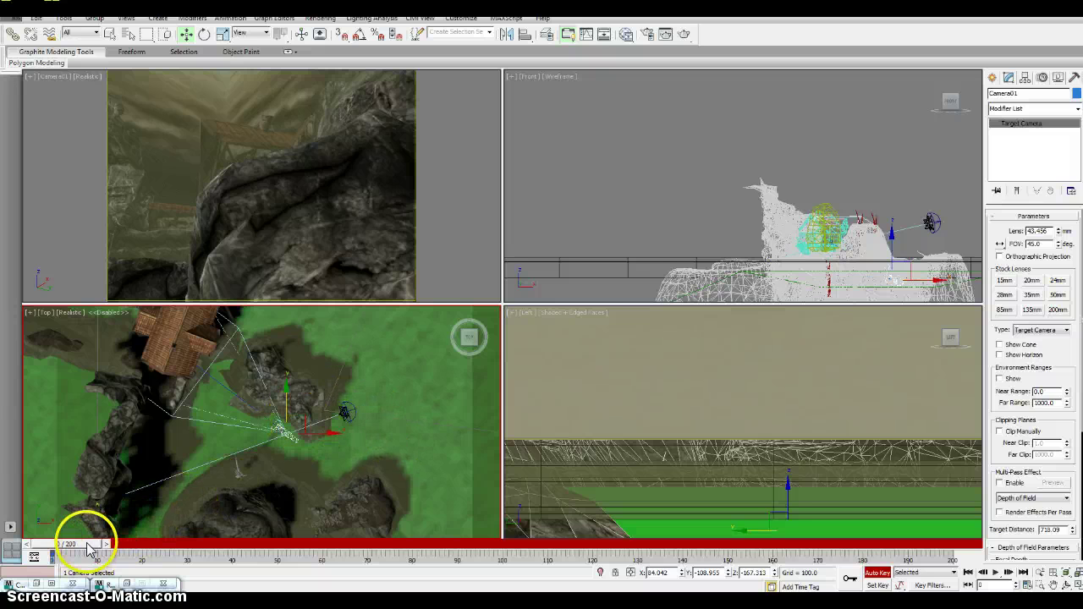
{"action": "left_click_drag", "start_coordinate": [89, 546], "coordinate": [480, 546]}
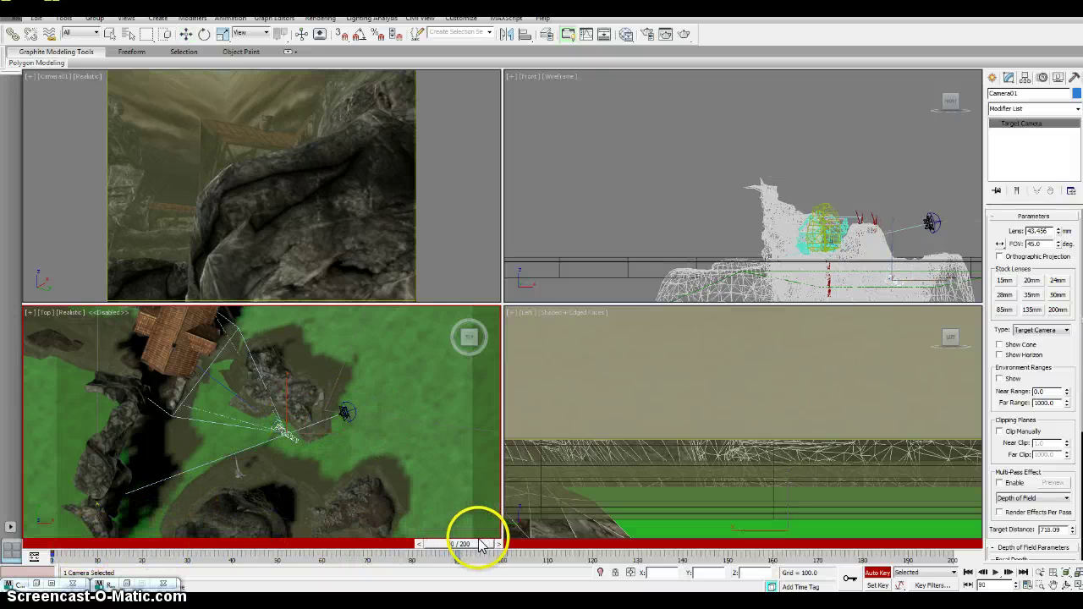
Key Camera01 at frame 90 by moving it above the rocks to about X 135, Y 25, Z 127, framing the house.
{"action": "key", "text": "w"}
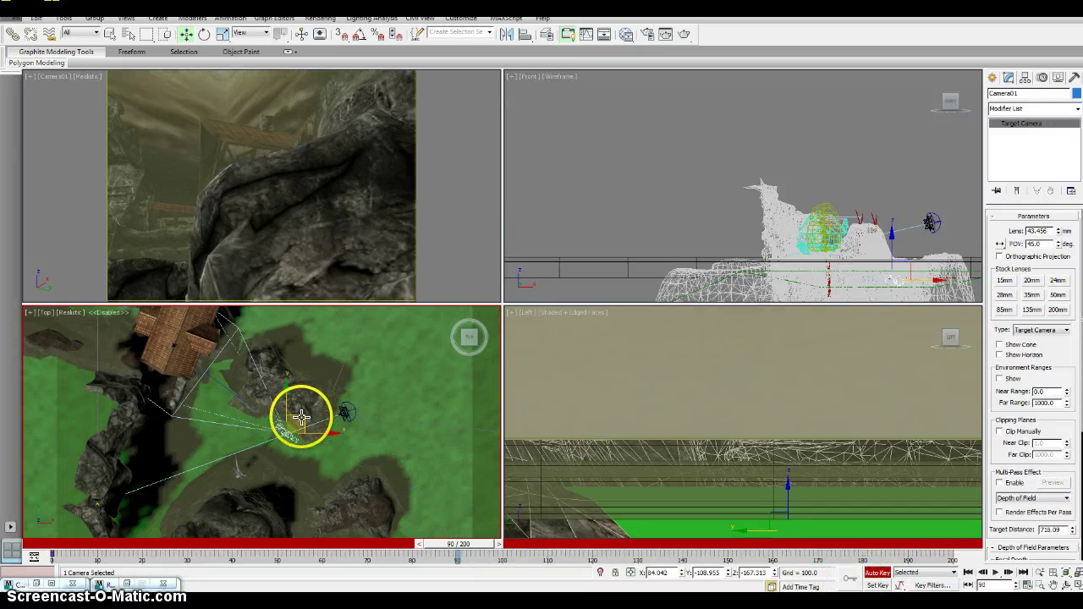
{"action": "left_click_drag", "start_coordinate": [300, 415], "coordinate": [298, 384]}
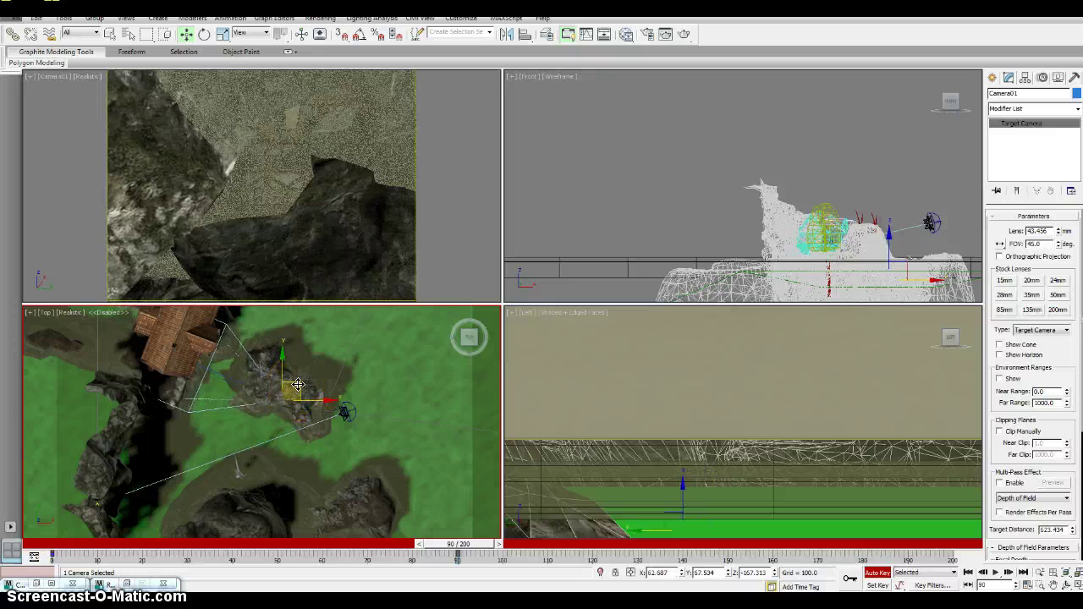
{"action": "middle_click_drag", "start_coordinate": [842, 164], "coordinate": [796, 236]}
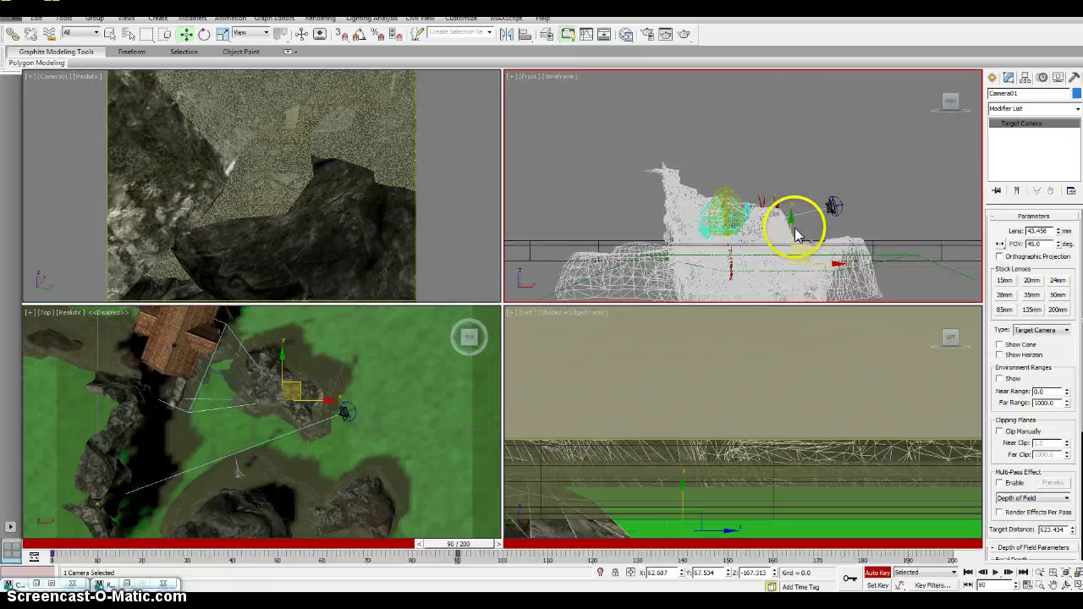
{"action": "left_click_drag", "start_coordinate": [789, 229], "coordinate": [794, 193]}
{"action": "mouse_move", "coordinate": [317, 399]}
{"action": "left_mouse_down"}
{"action": "mouse_move", "coordinate": [279, 381]}
{"action": "mouse_move", "coordinate": [315, 393]}
{"action": "left_mouse_up"}
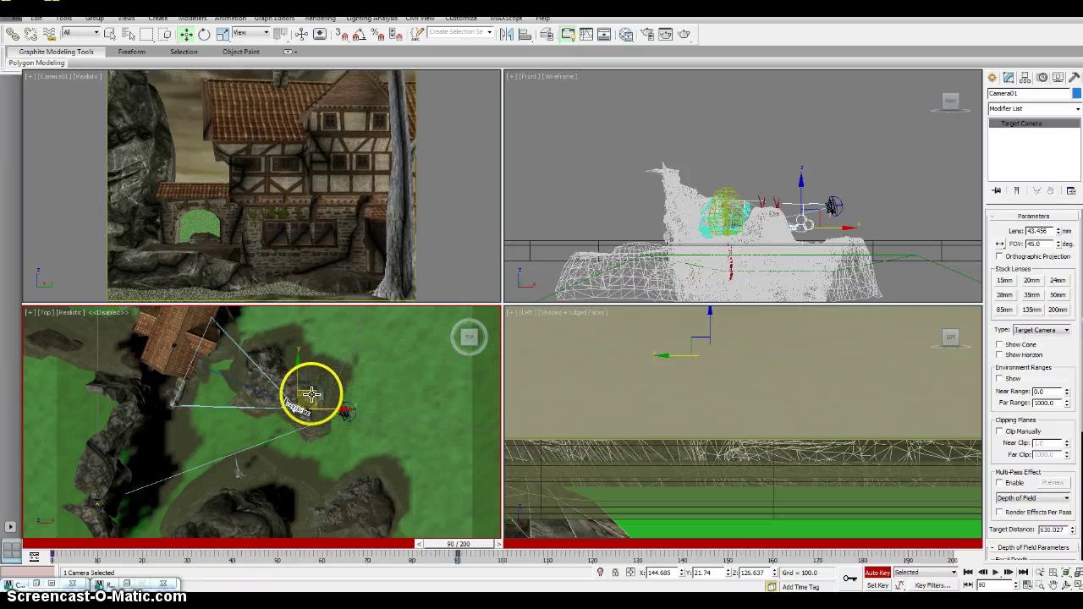
{"action": "left_click_drag", "start_coordinate": [312, 392], "coordinate": [308, 388]}
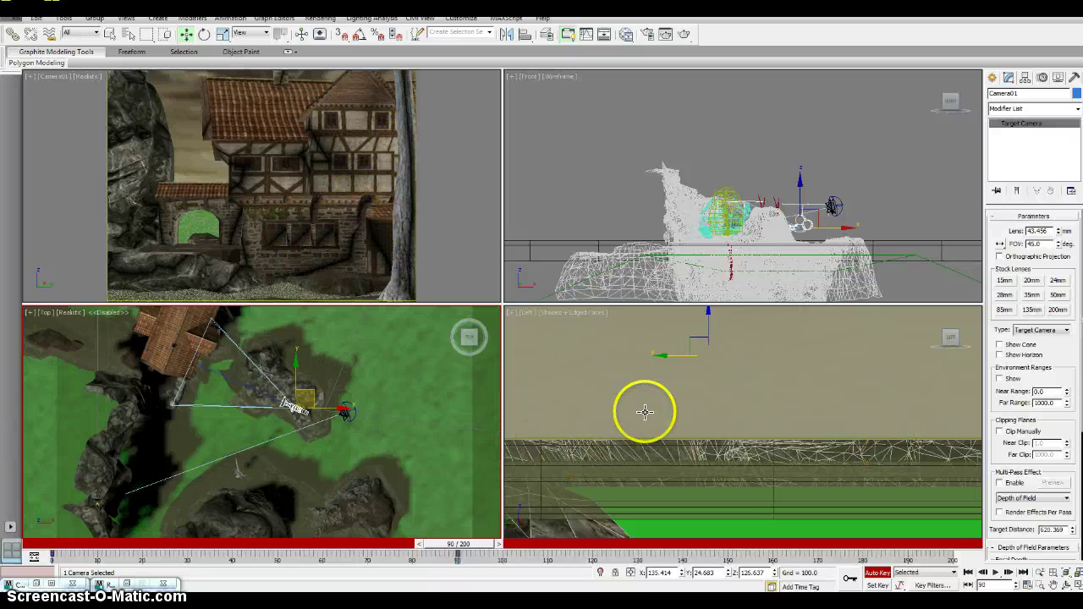
Change the Left viewport to a Perspective view framing the house, and reactivate the Top viewport.
{"action": "scroll", "coordinate": [744, 406], "scroll_direction": "up", "scroll_amount": 2}
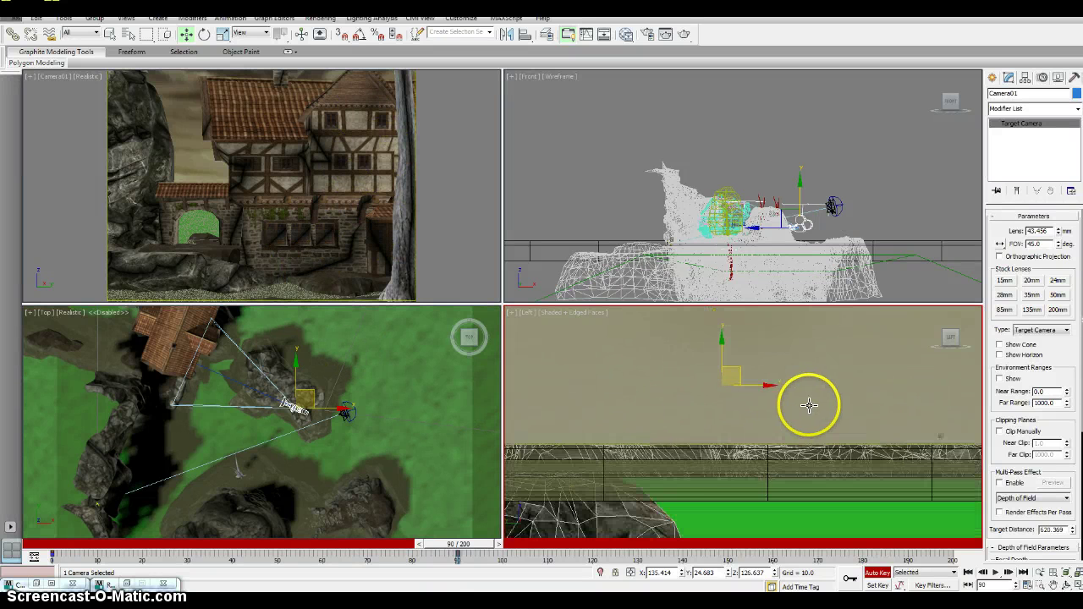
{"action": "key", "text": "p"}
{"action": "middle_click_drag", "start_coordinate": [822, 412], "coordinate": [771, 445]}
{"action": "scroll", "coordinate": [822, 431], "scroll_direction": "down", "scroll_amount": 5}
{"action": "scroll", "coordinate": [822, 435], "scroll_direction": "up", "scroll_amount": 5}
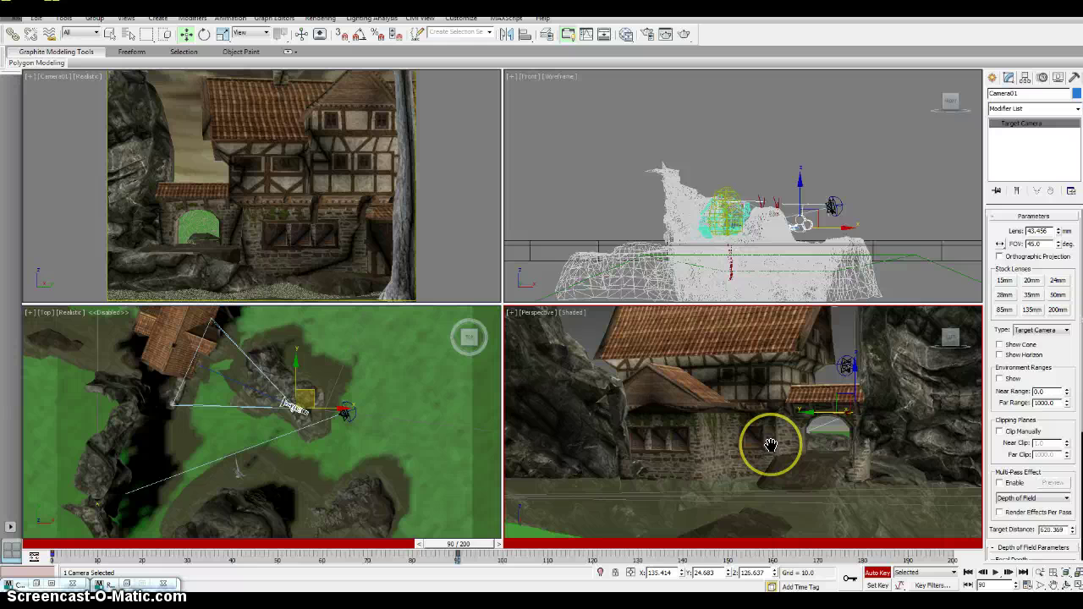
{"action": "right_click", "coordinate": [339, 399]}
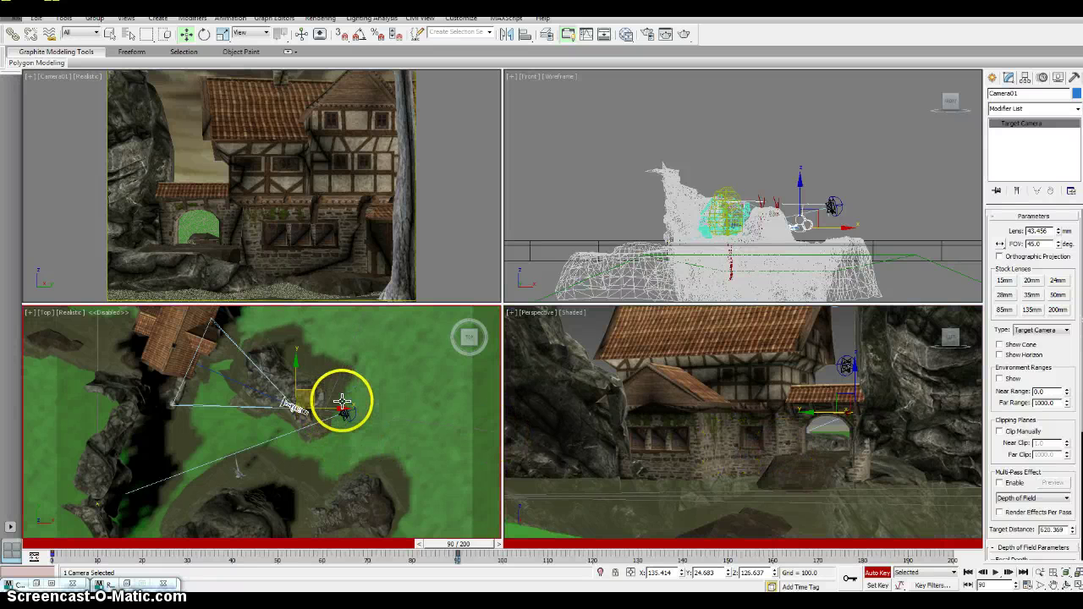
At frame 110, raise Camera01 slightly to about Z 132 to key its height.
{"action": "left_click_drag", "start_coordinate": [473, 552], "coordinate": [567, 560]}
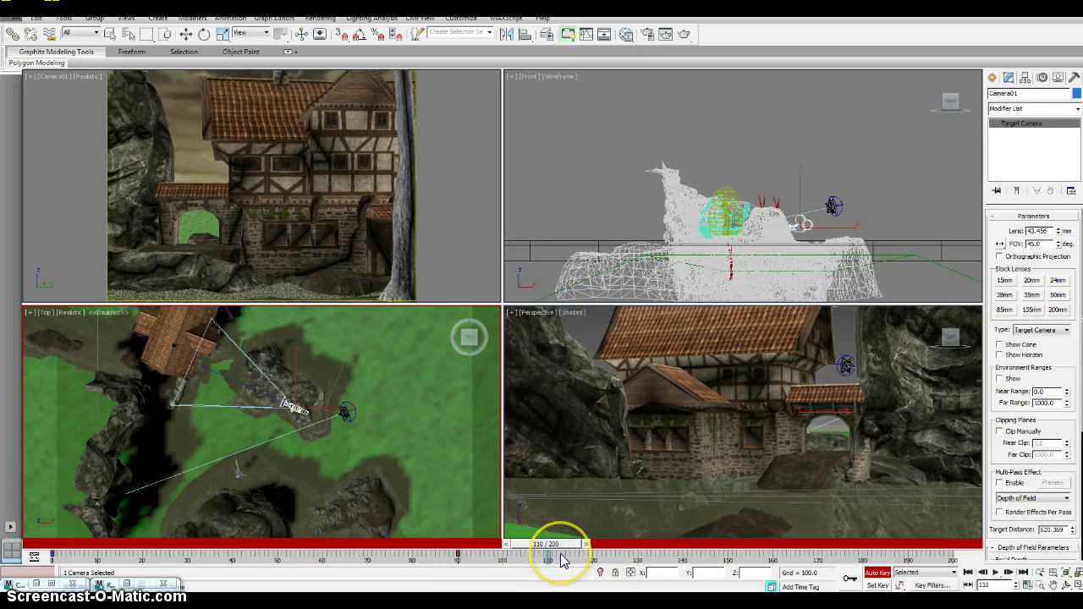
{"action": "right_click", "coordinate": [856, 168]}
{"action": "key", "text": "w"}
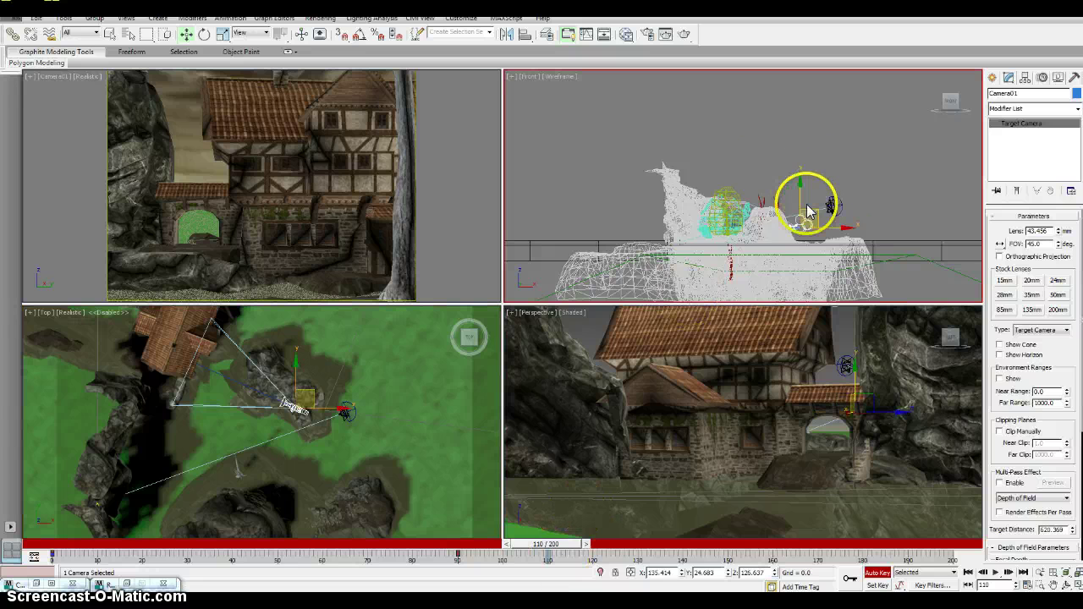
{"action": "left_click_drag", "start_coordinate": [800, 200], "coordinate": [800, 200]}
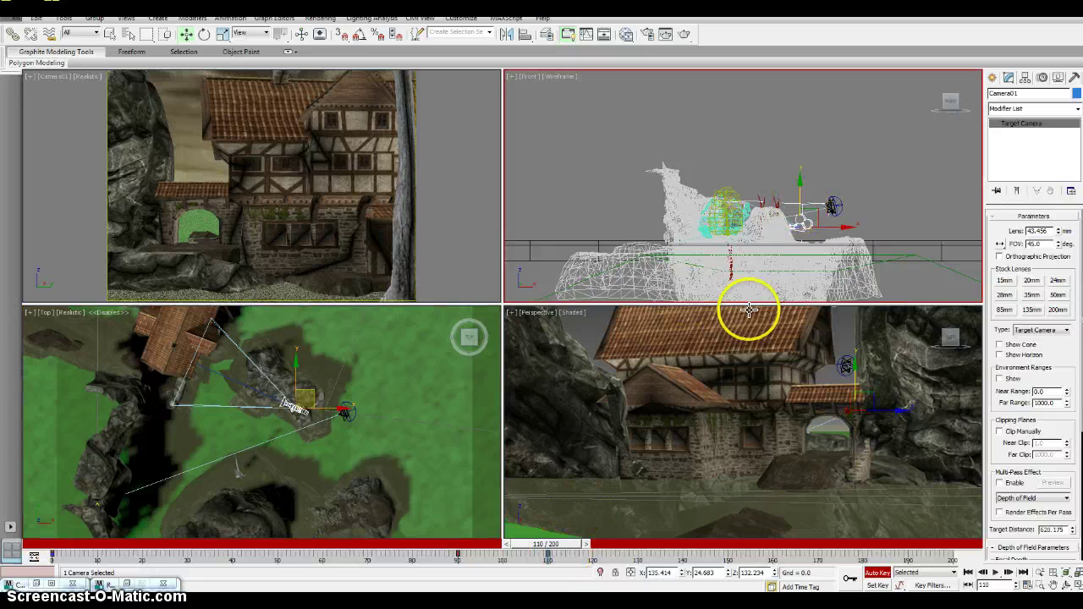
At frame 111, move Camera01 to about X -536, Y -453 to view the house from its other side.
{"action": "mouse_move", "coordinate": [548, 546]}
{"action": "left_mouse_down"}
{"action": "mouse_move", "coordinate": [334, 550]}
{"action": "mouse_move", "coordinate": [415, 549]}
{"action": "mouse_move", "coordinate": [486, 527]}
{"action": "mouse_move", "coordinate": [464, 542]}
{"action": "mouse_move", "coordinate": [551, 542]}
{"action": "left_mouse_up"}
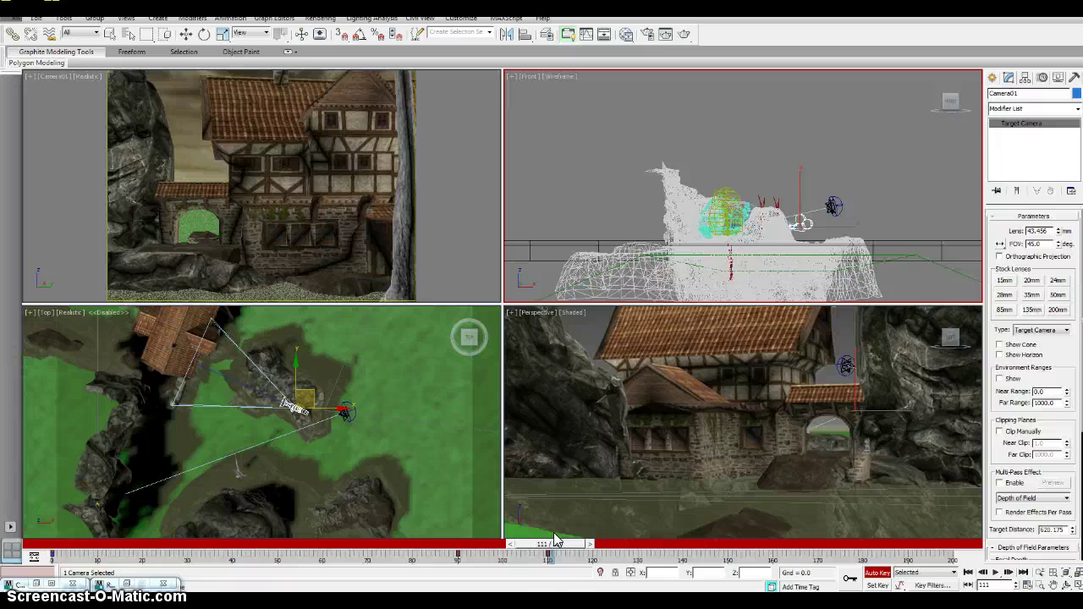
{"action": "key", "text": "w"}
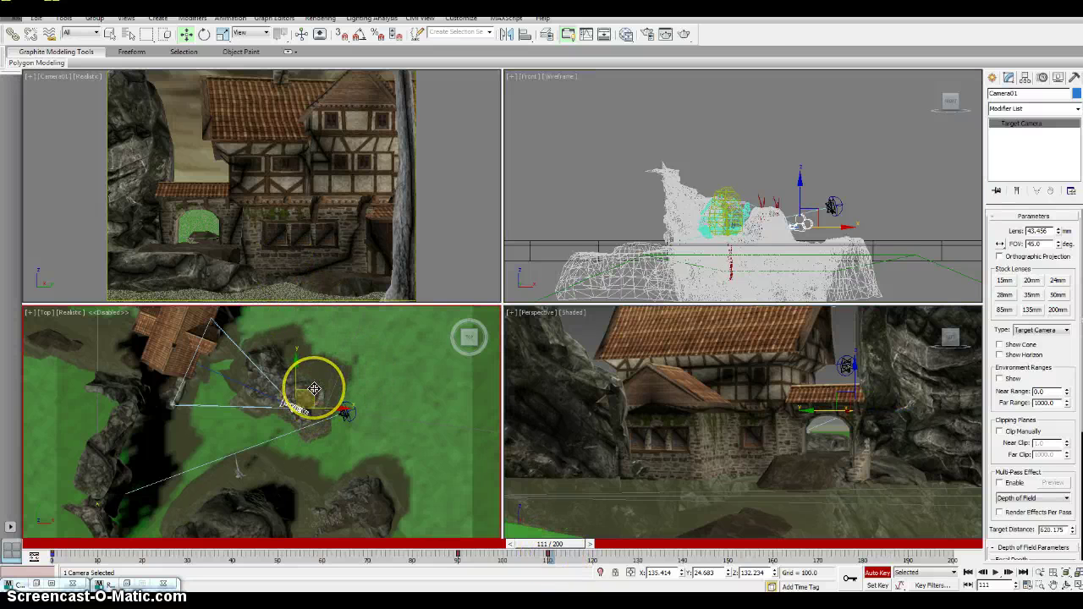
{"action": "left_click_drag", "start_coordinate": [314, 391], "coordinate": [188, 478]}
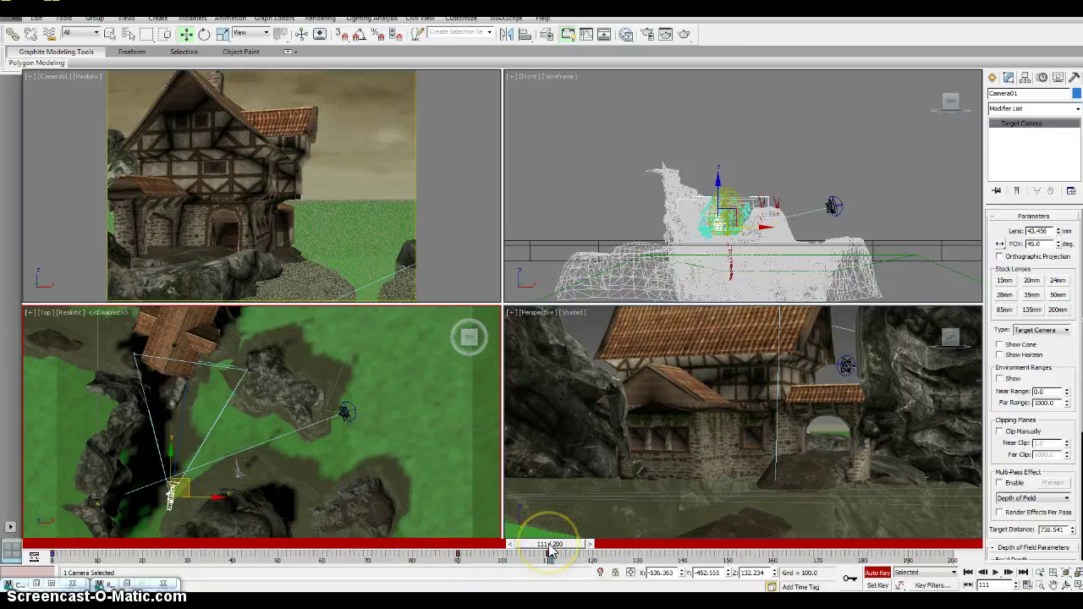
At frame 200, move Camera01 to about X -83, Y -351, between the rocks facing the house.
{"action": "left_click_drag", "start_coordinate": [551, 551], "coordinate": [948, 549]}
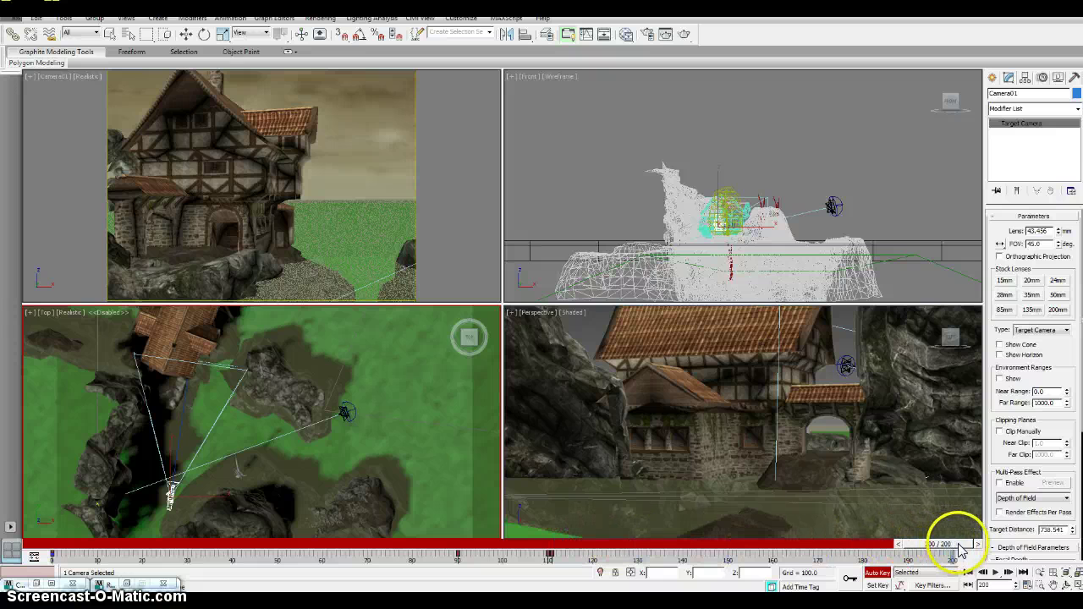
{"action": "key", "text": "w"}
{"action": "left_click_drag", "start_coordinate": [191, 481], "coordinate": [274, 463]}
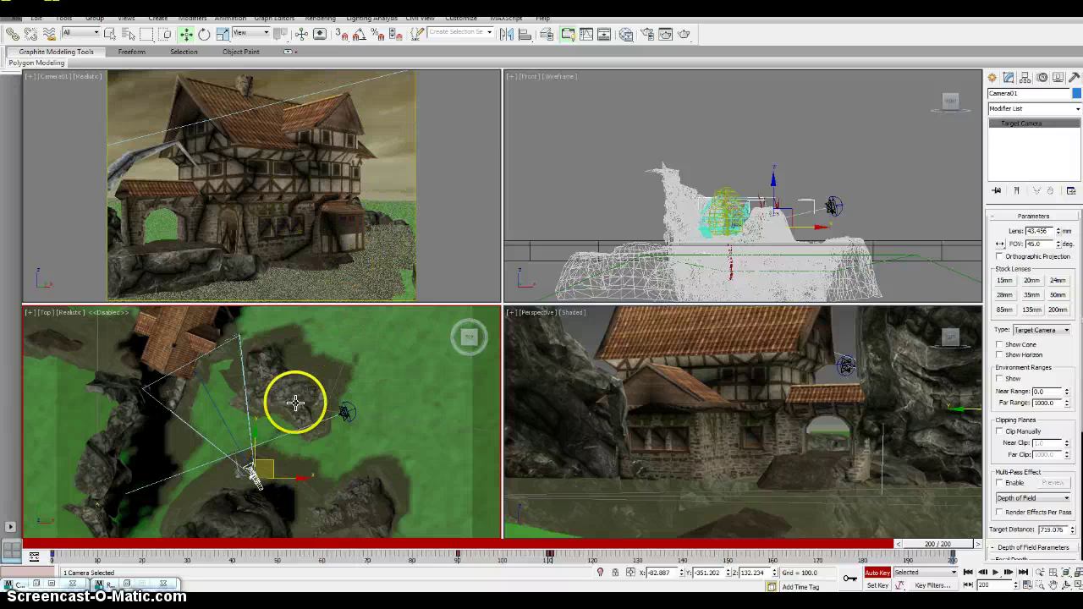
Return the animation to frame 0 and select Camera01.Target by name from the scene's camera objects.
{"action": "left_click_drag", "start_coordinate": [919, 546], "coordinate": [66, 544]}
{"action": "key", "text": "w"}
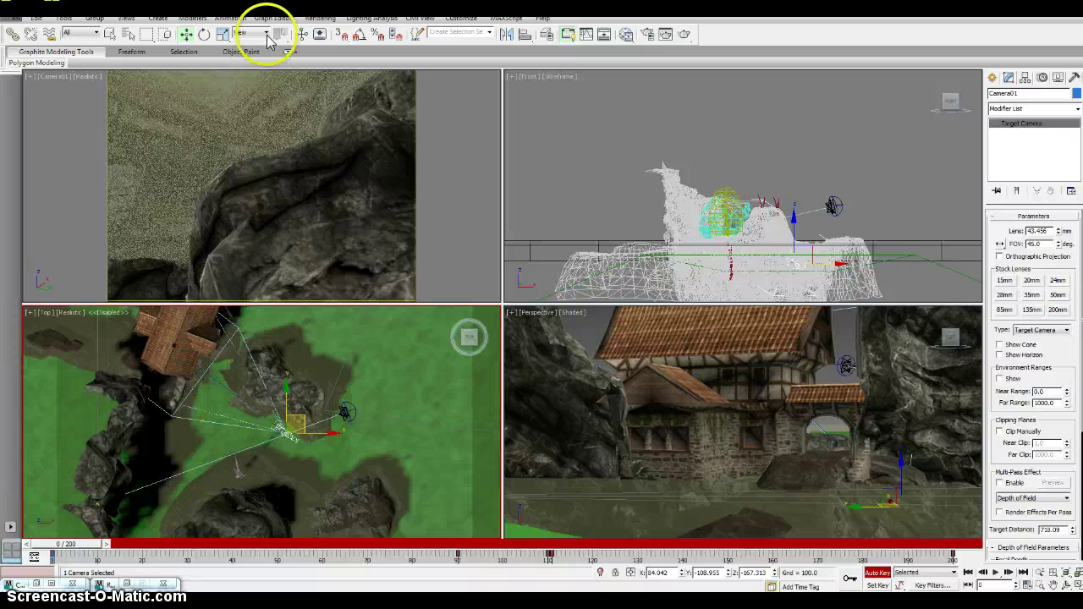
{"action": "key", "text": "h"}
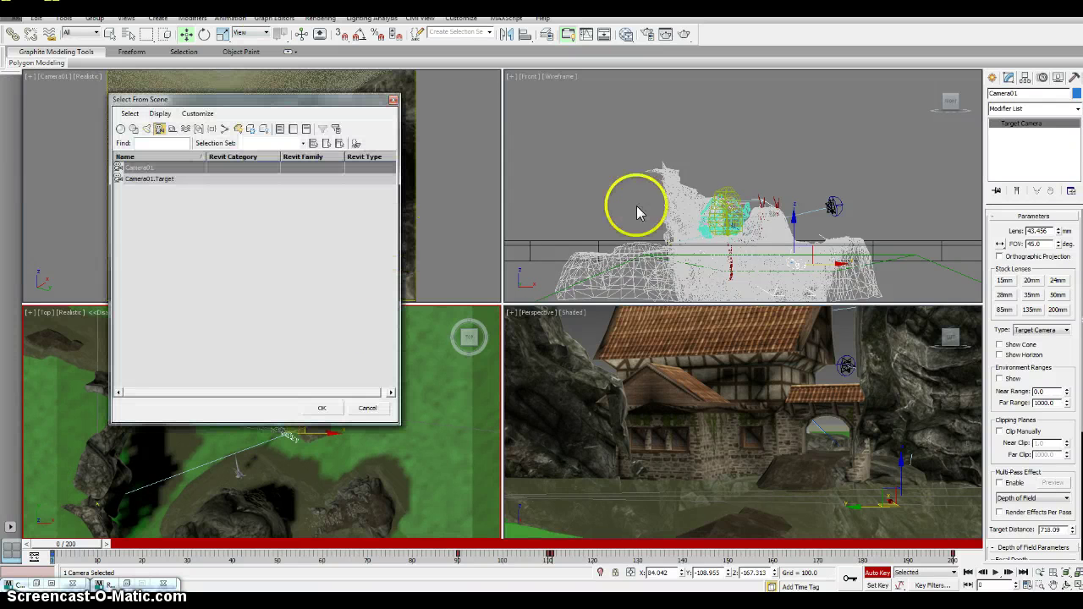
{"action": "left_click", "coordinate": [153, 179]}
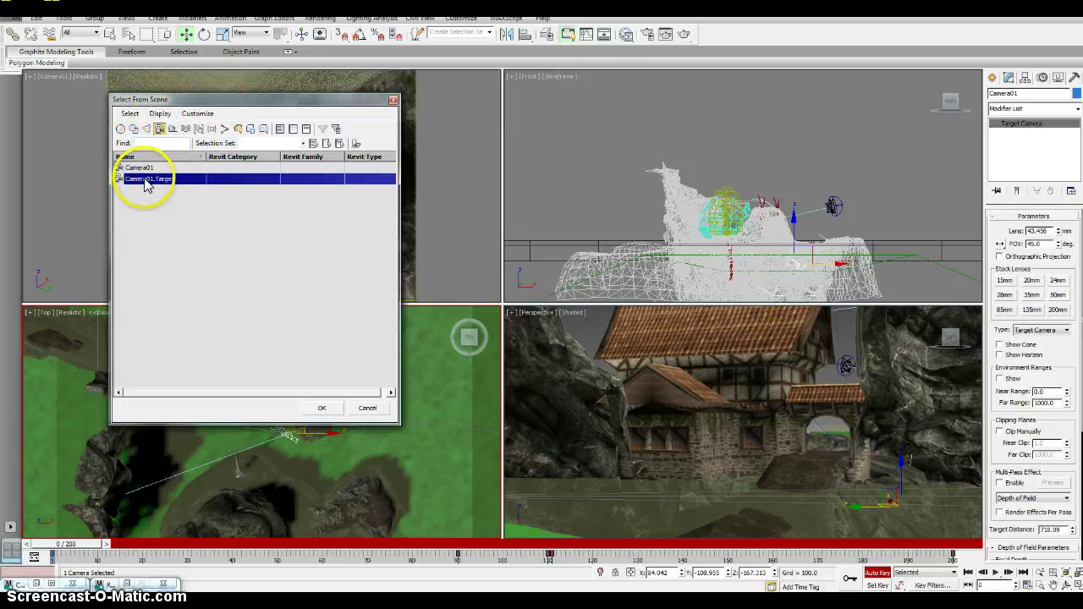
{"action": "left_click", "coordinate": [322, 408]}
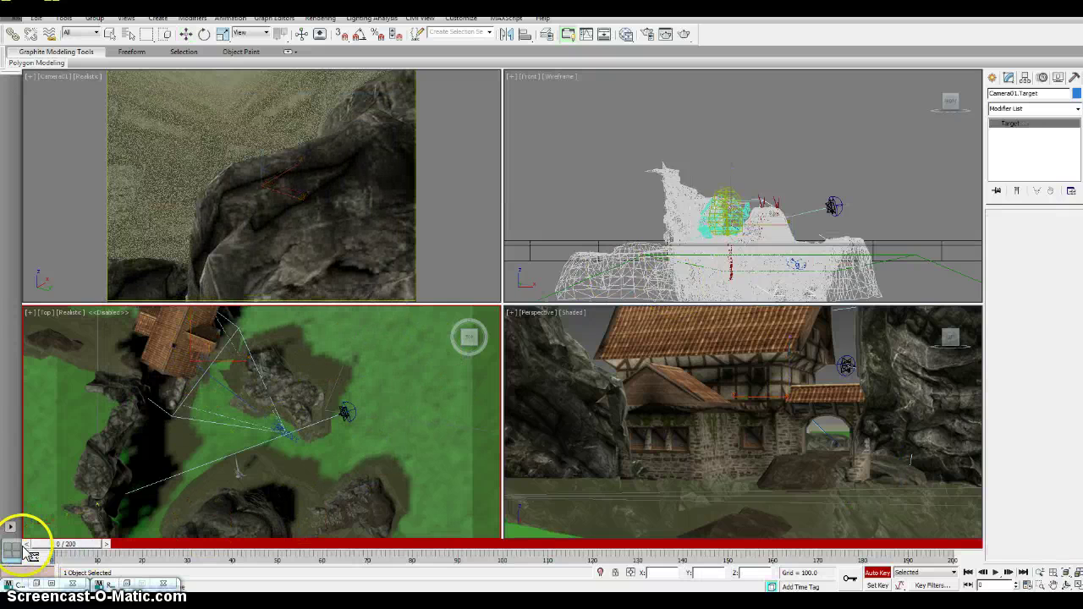
Set keys for Camera01.Target at frames 110 and 111, holding its existing position.
{"action": "left_click_drag", "start_coordinate": [75, 542], "coordinate": [552, 546]}
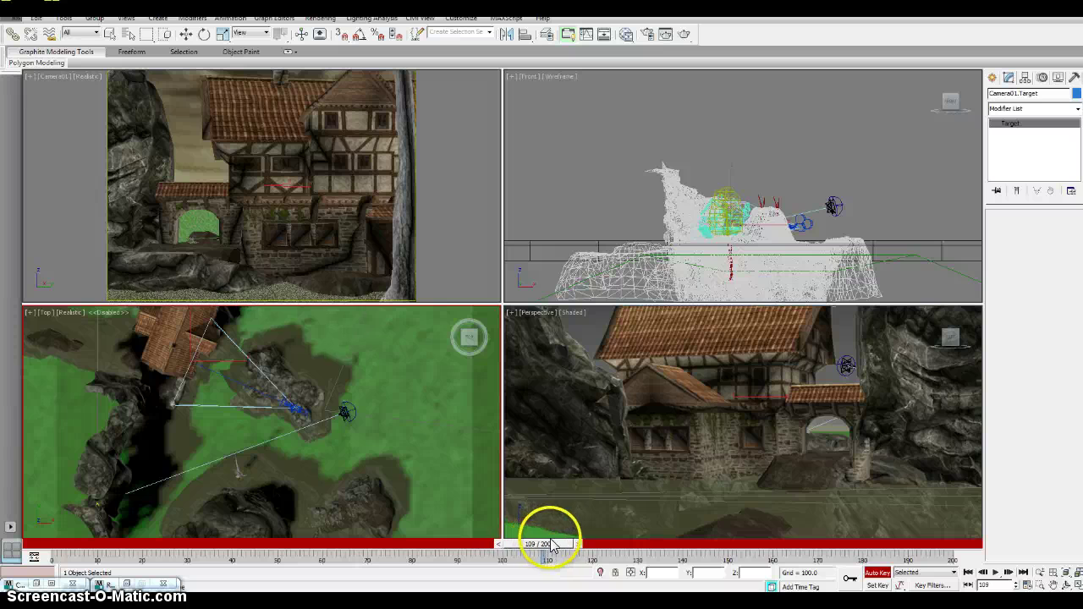
{"action": "key", "text": "w"}
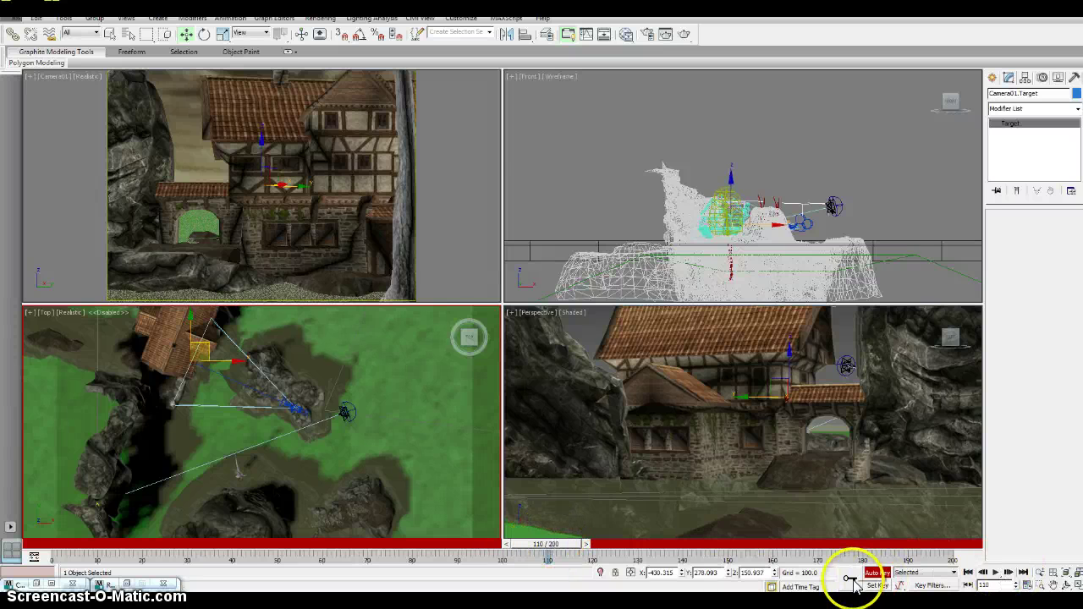
{"action": "mouse_move", "coordinate": [561, 546]}
{"action": "left_mouse_down"}
{"action": "mouse_move", "coordinate": [423, 551]}
{"action": "mouse_move", "coordinate": [535, 559]}
{"action": "mouse_move", "coordinate": [566, 550]}
{"action": "mouse_move", "coordinate": [212, 547]}
{"action": "mouse_move", "coordinate": [575, 550]}
{"action": "left_mouse_up"}
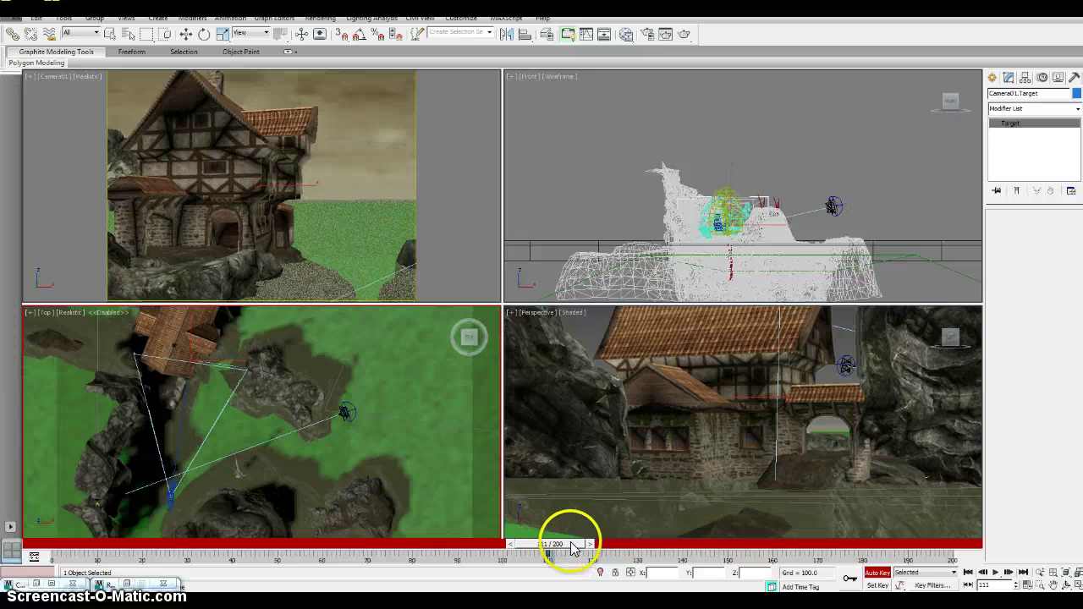
{"action": "key", "text": "w"}
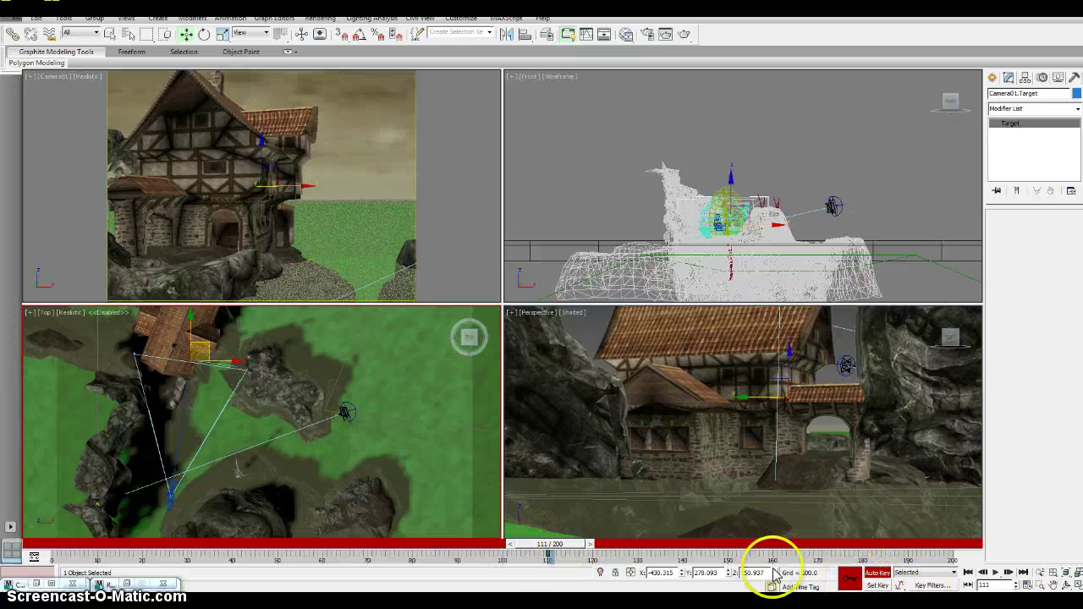
At frame 200, move Camera01.Target in the Top view to about X -503, Y 296.
{"action": "left_click_drag", "start_coordinate": [563, 551], "coordinate": [914, 548]}
{"action": "left_click_drag", "start_coordinate": [924, 548], "coordinate": [965, 550]}
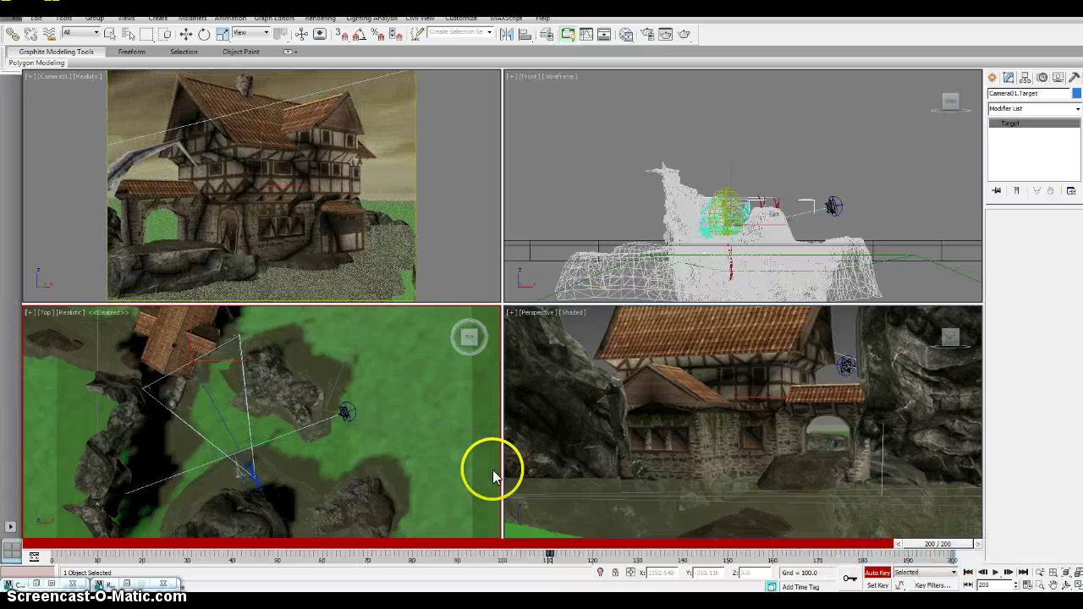
{"action": "key", "text": "w"}
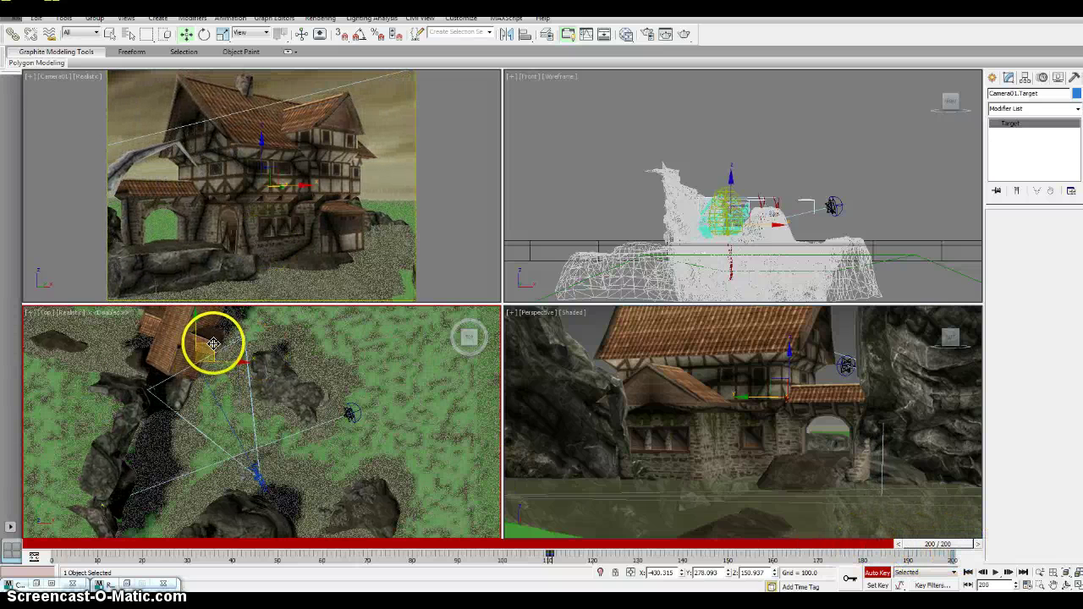
{"action": "mouse_move", "coordinate": [213, 344]}
{"action": "left_mouse_down"}
{"action": "mouse_move", "coordinate": [151, 356]}
{"action": "mouse_move", "coordinate": [201, 343]}
{"action": "left_mouse_up"}
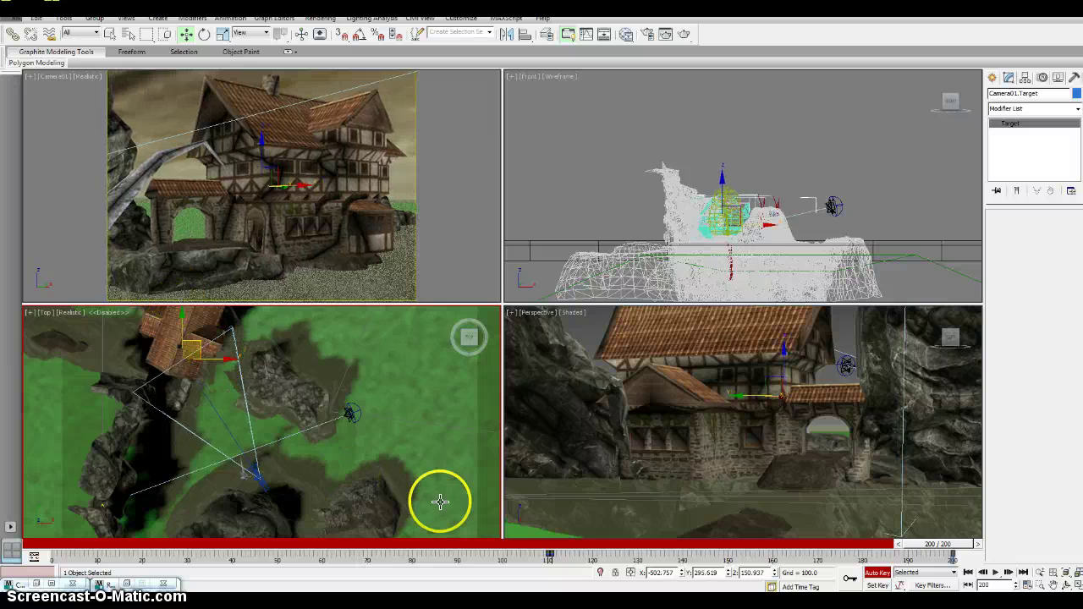
At frame 111, move Camera01.Target to about X -685, Y 19 and lower it to about Z -113.
{"action": "left_click_drag", "start_coordinate": [931, 543], "coordinate": [554, 548]}
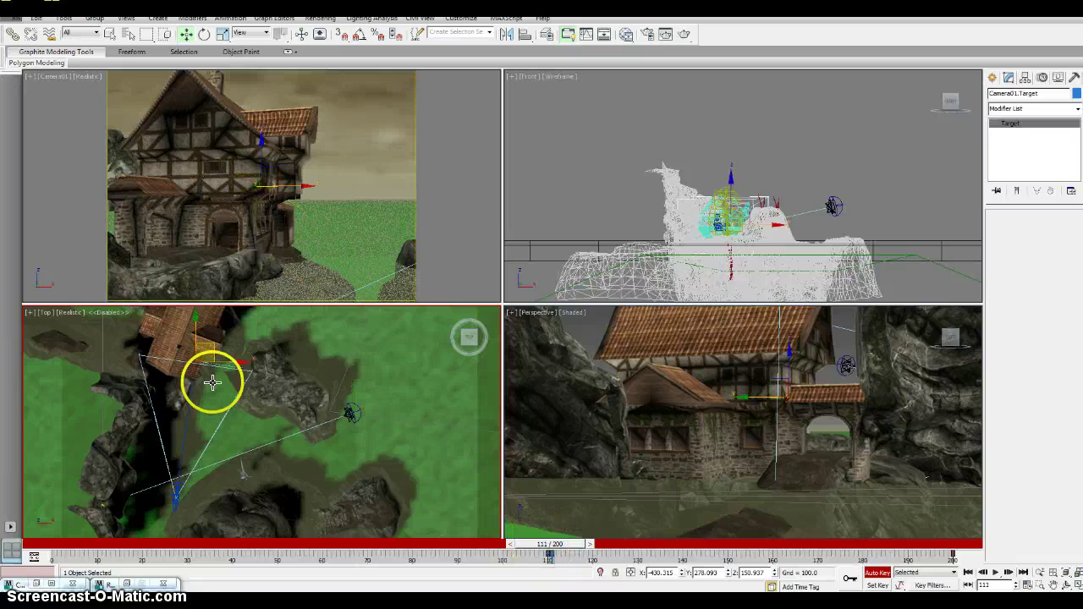
{"action": "left_click_drag", "start_coordinate": [171, 347], "coordinate": [161, 398]}
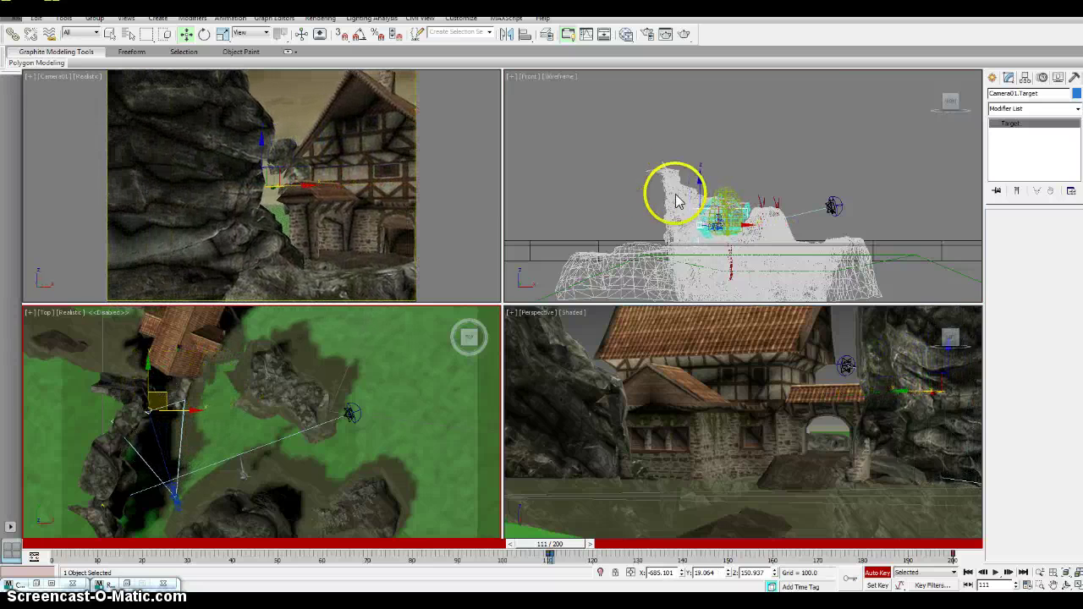
{"action": "left_click_drag", "start_coordinate": [672, 188], "coordinate": [703, 227]}
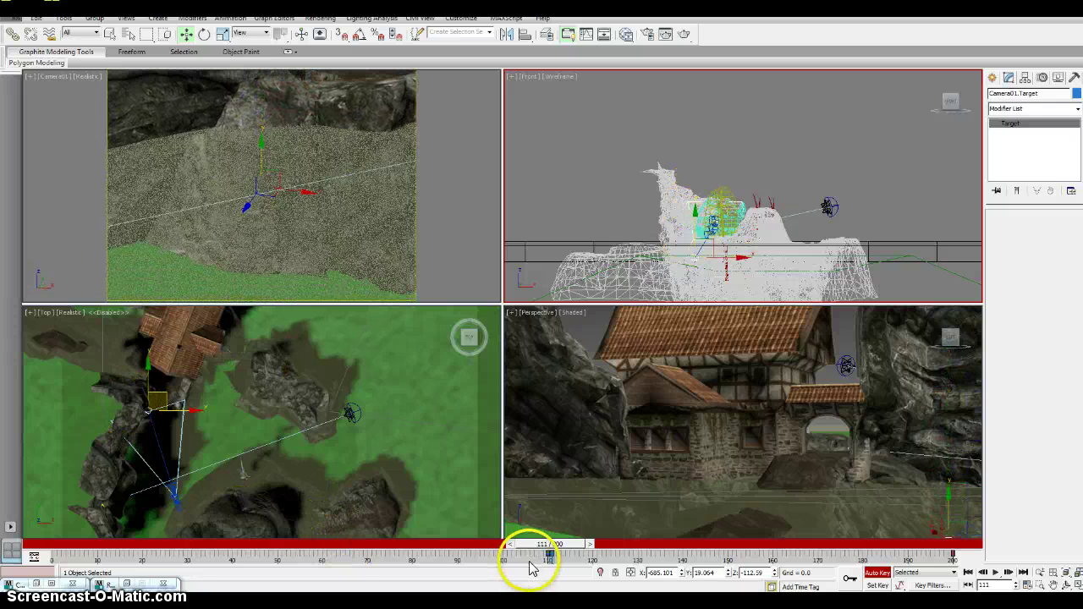
Activate the Camera01 view, key the target at frame 181, and return the animation to frame 0.
{"action": "left_click_drag", "start_coordinate": [537, 542], "coordinate": [841, 491]}
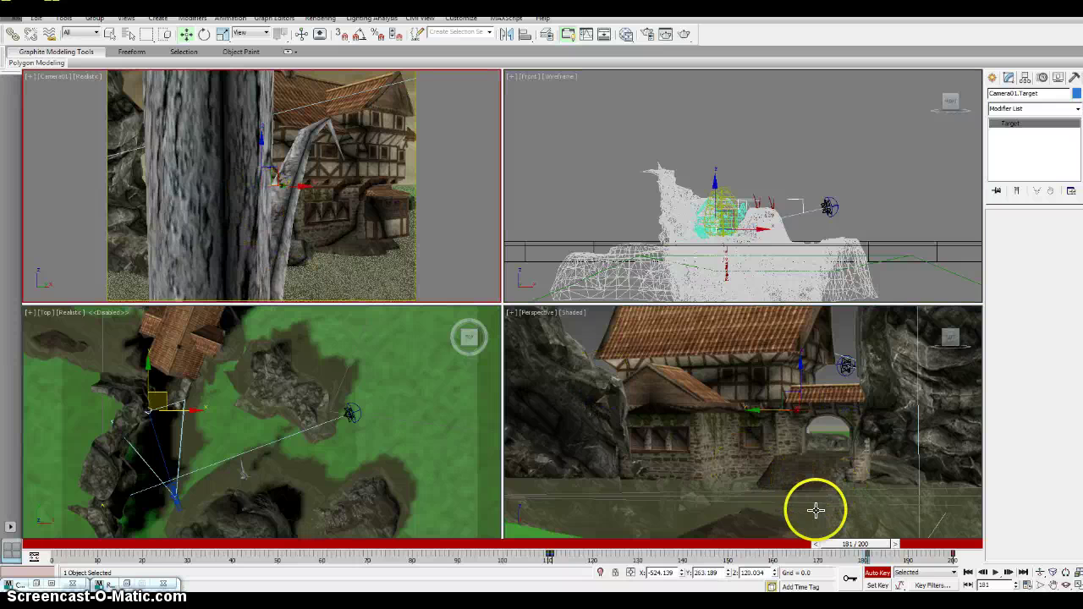
{"action": "left_click_drag", "start_coordinate": [866, 548], "coordinate": [13, 597]}
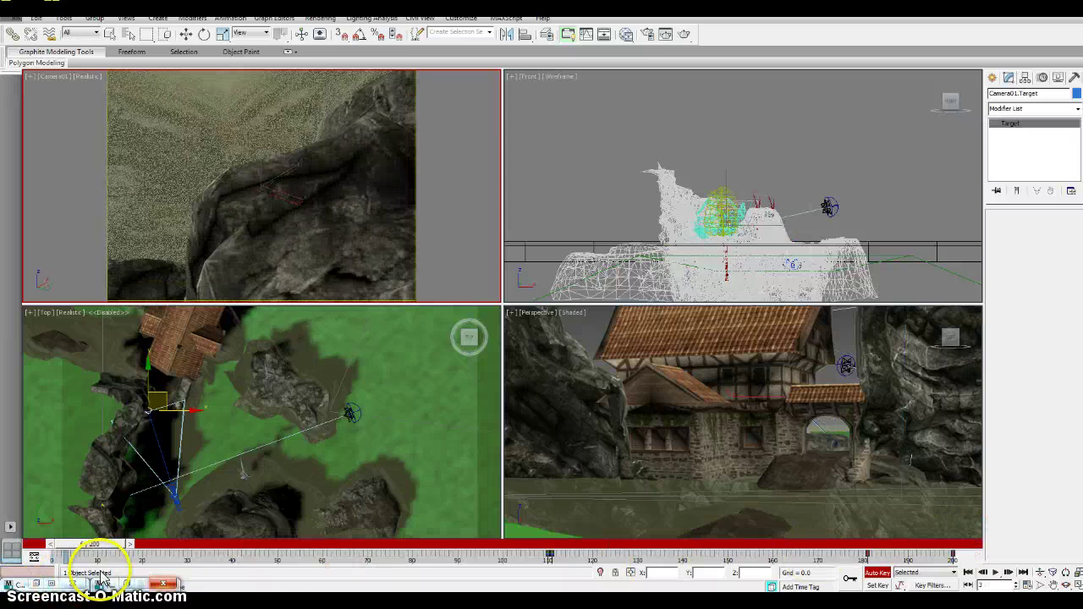
{"action": "key", "text": "w"}
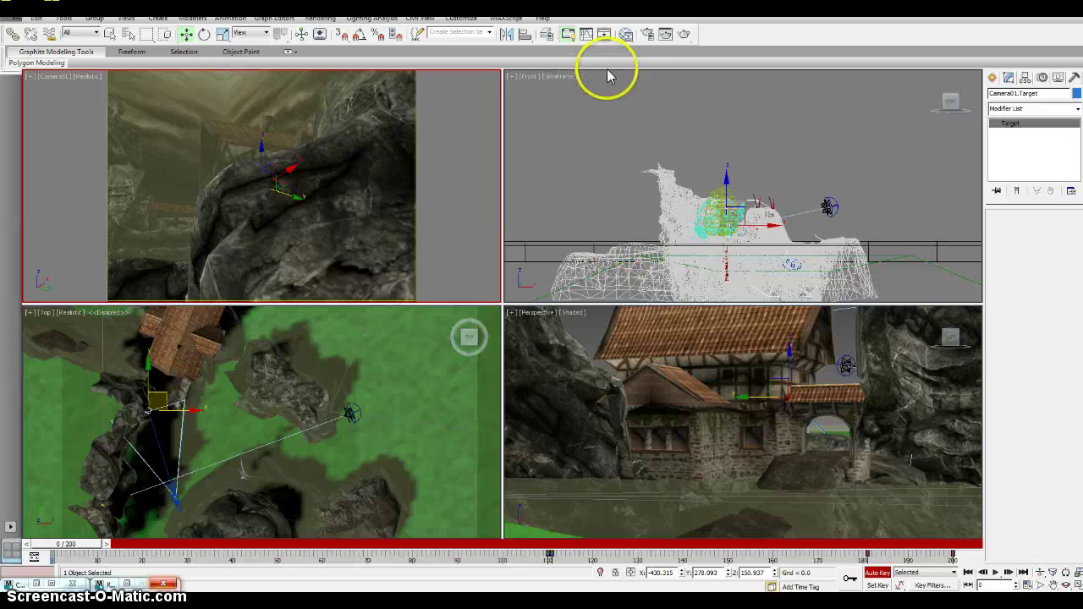
In the render setup, set the time output to the Active Time Segment, 0 to 200.
{"action": "left_click", "coordinate": [648, 36]}
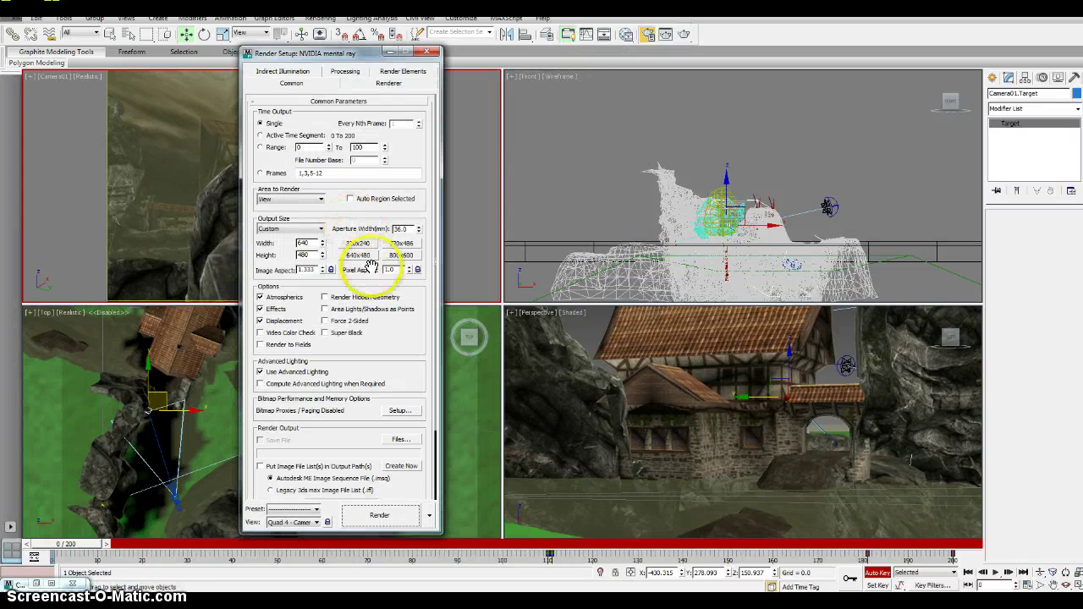
{"action": "left_click", "coordinate": [258, 136]}
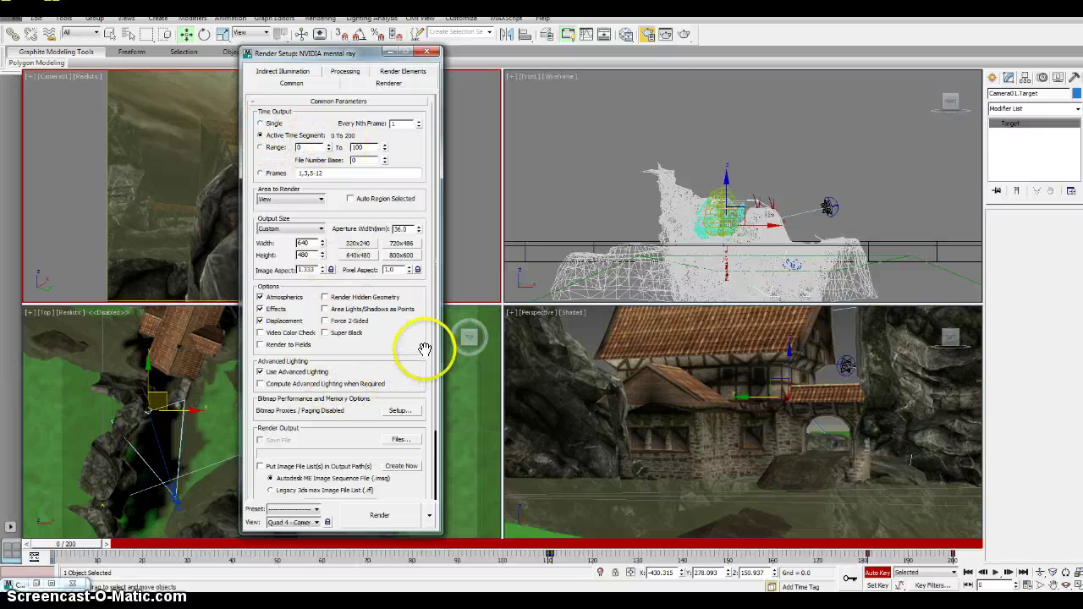
{"action": "scroll", "coordinate": [428, 372], "scroll_direction": "down", "scroll_amount": 3}
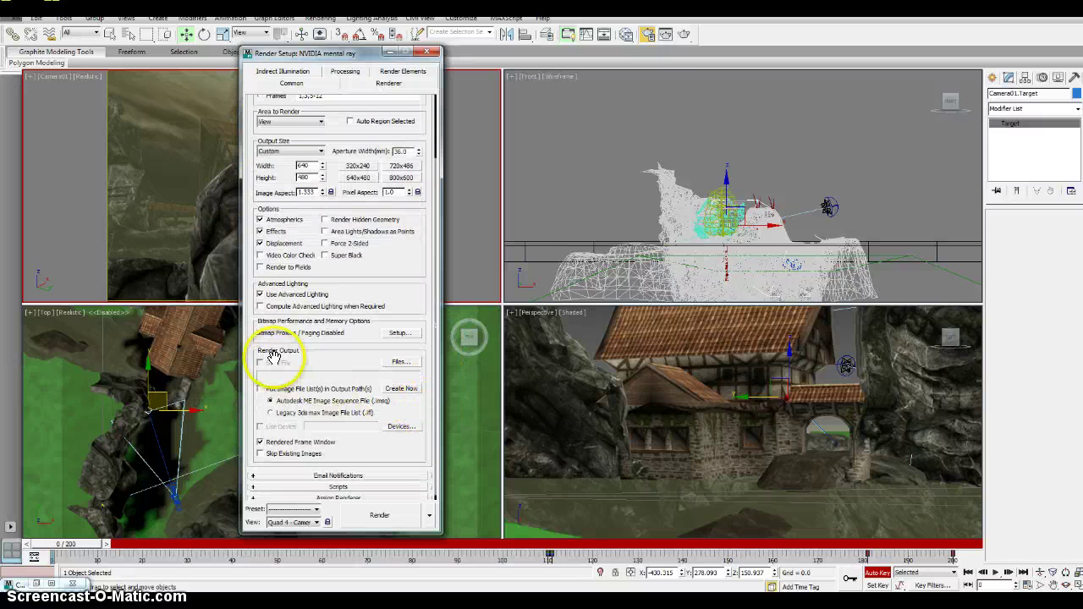
Set the render output to an AVI file named scenesetup_name on the Desktop.
{"action": "left_click", "coordinate": [403, 363]}
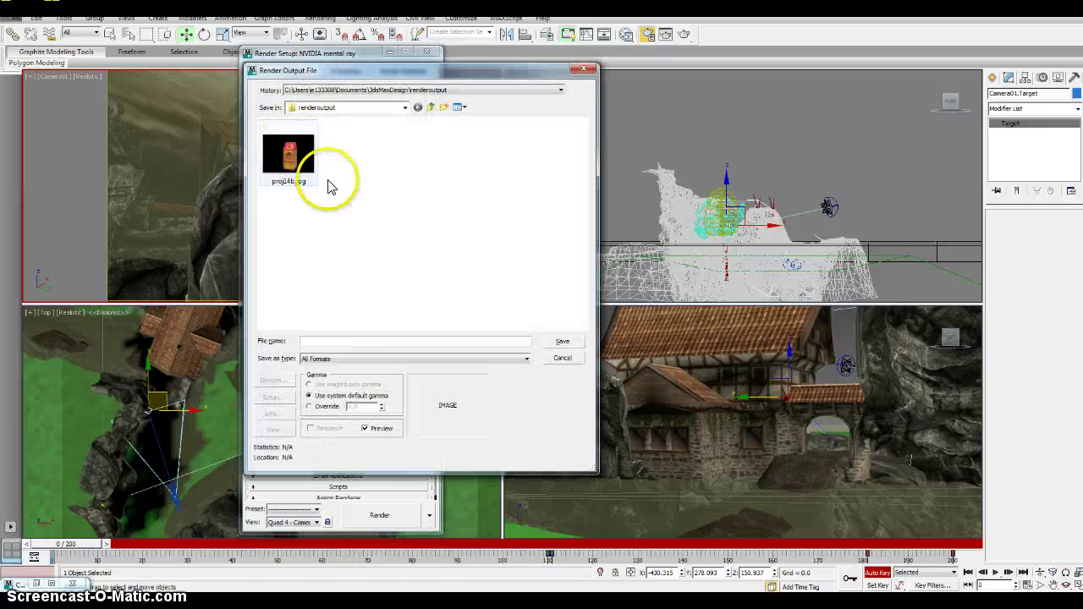
{"action": "left_click", "coordinate": [378, 107]}
{"action": "left_click", "coordinate": [363, 121]}
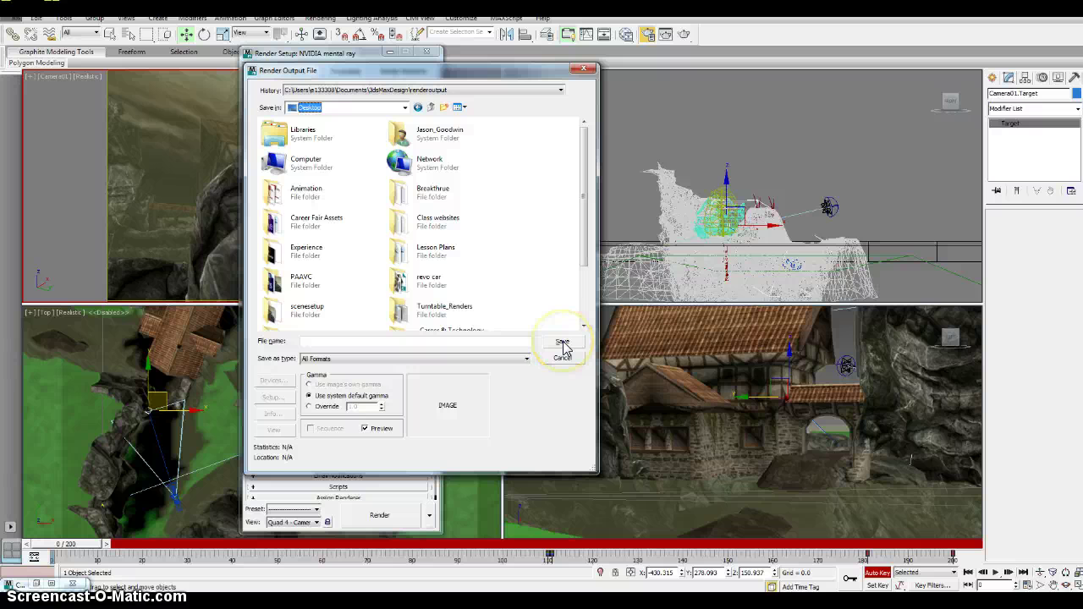
{"action": "left_click", "coordinate": [389, 342]}
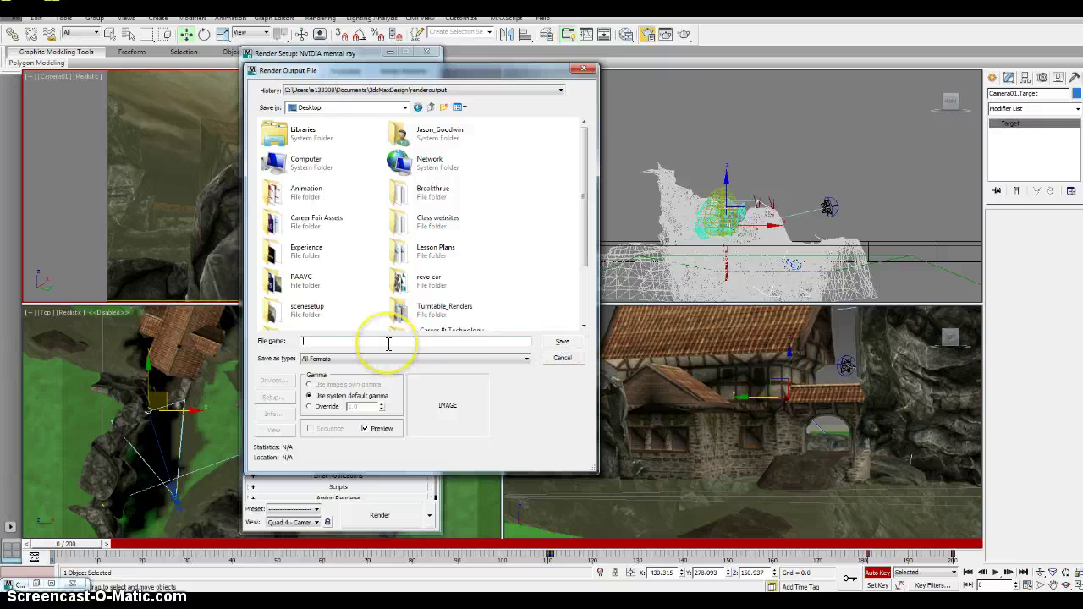
{"action": "type", "text": "scen"}
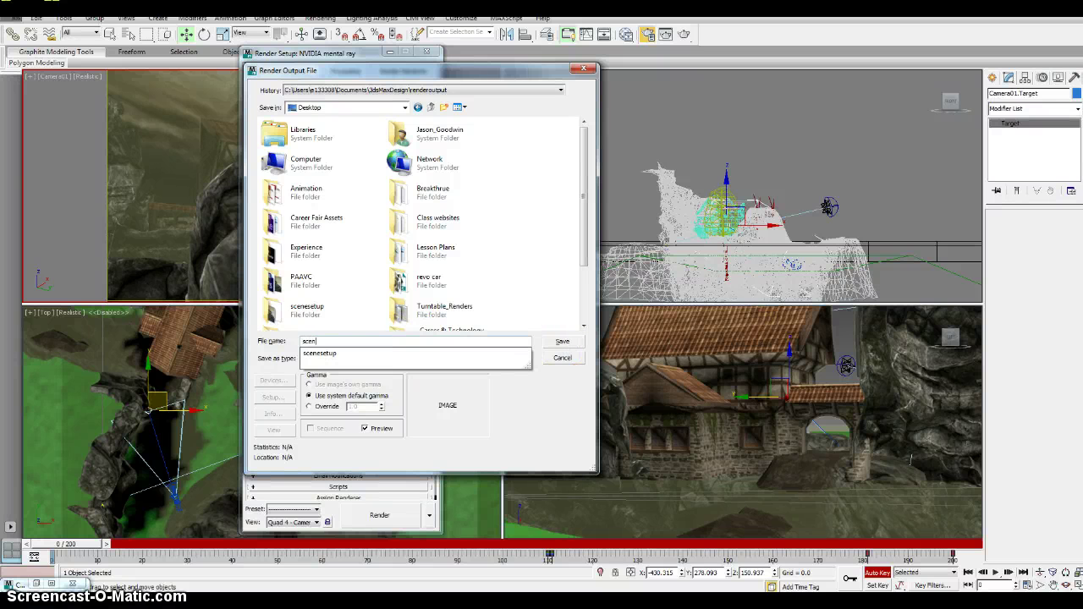
{"action": "type", "text": "esetup_name"}
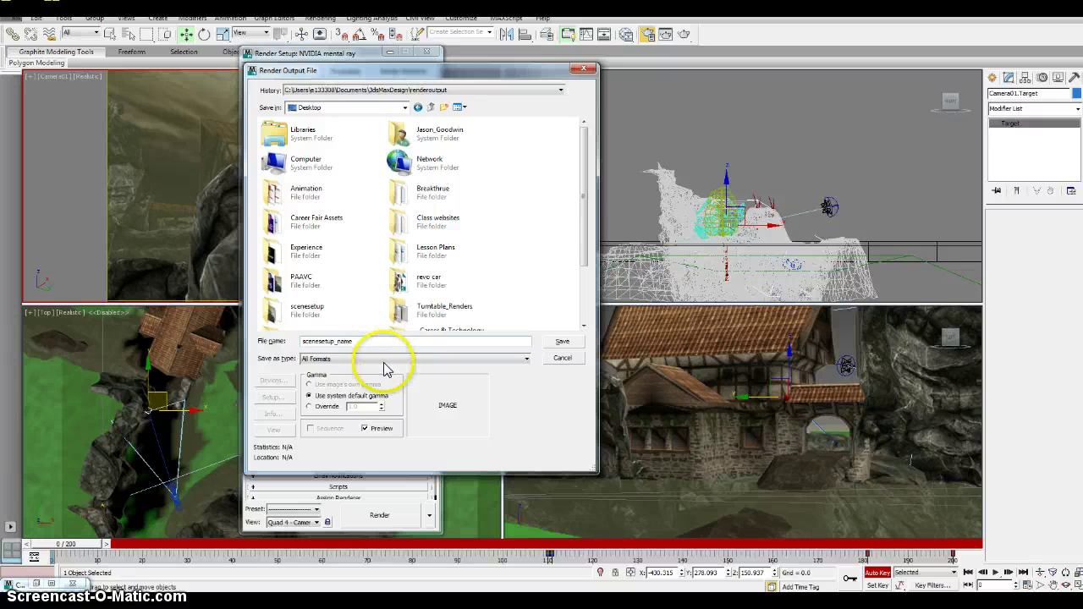
{"action": "left_click", "coordinate": [385, 364]}
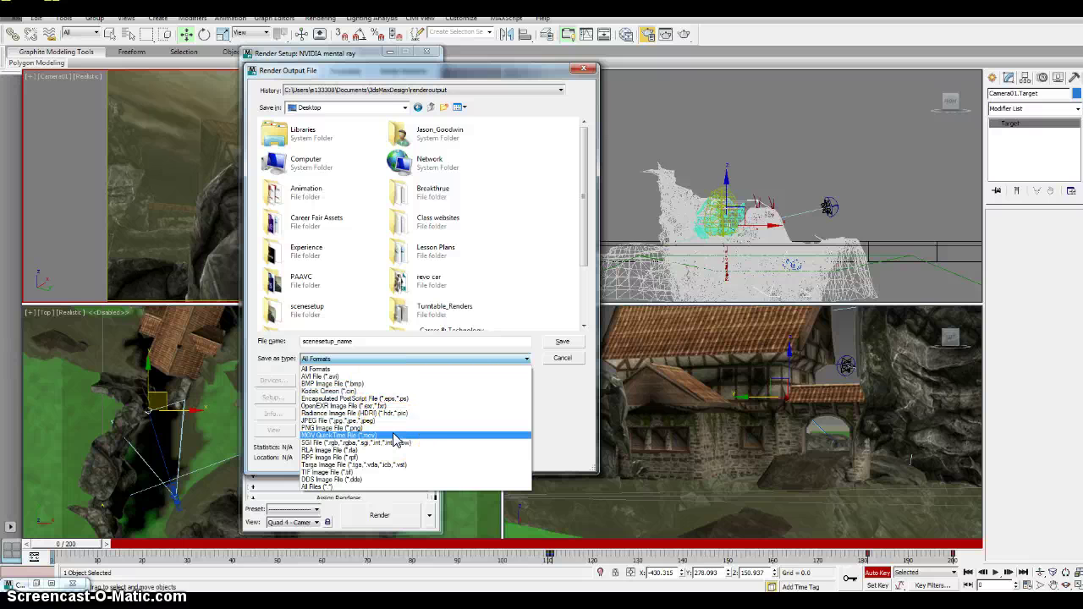
{"action": "left_click", "coordinate": [315, 383]}
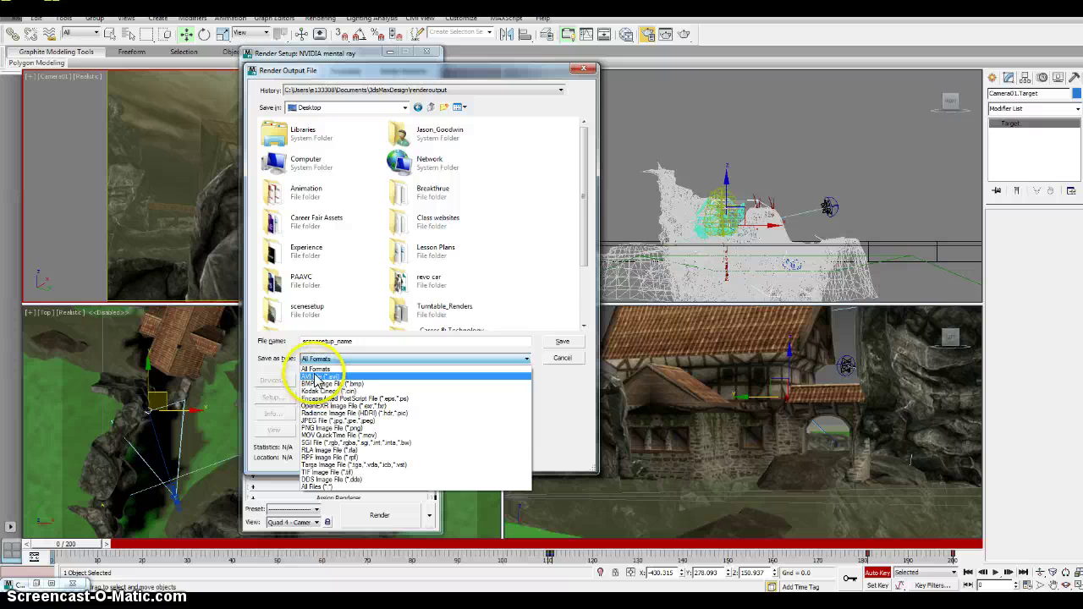
{"action": "left_click", "coordinate": [566, 346]}
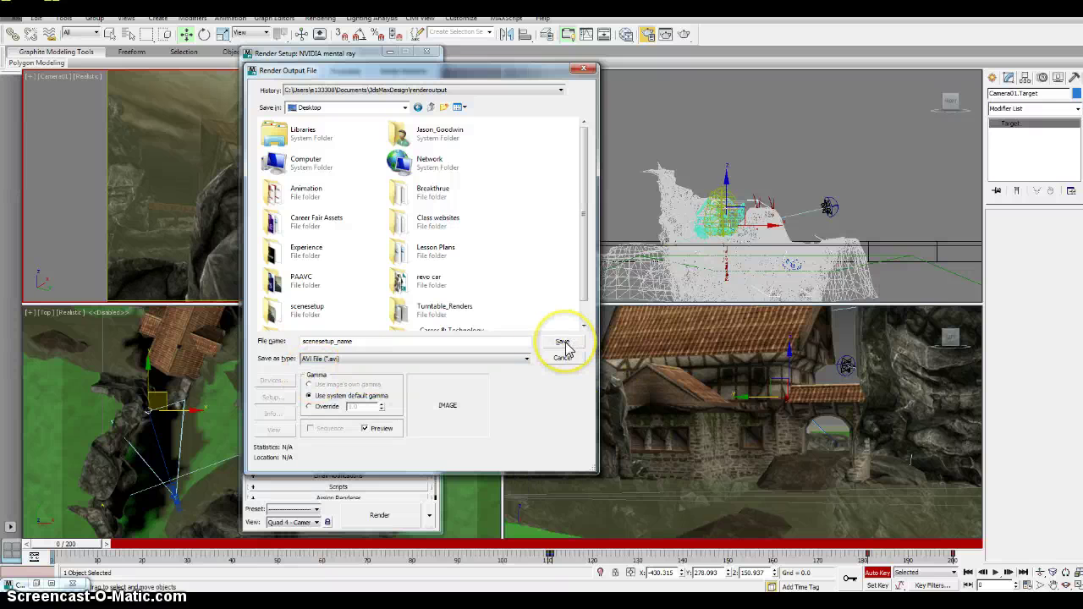
Review the available AVI compressors and accept DV Video Encoder for the output file.
{"action": "left_click", "coordinate": [377, 274]}
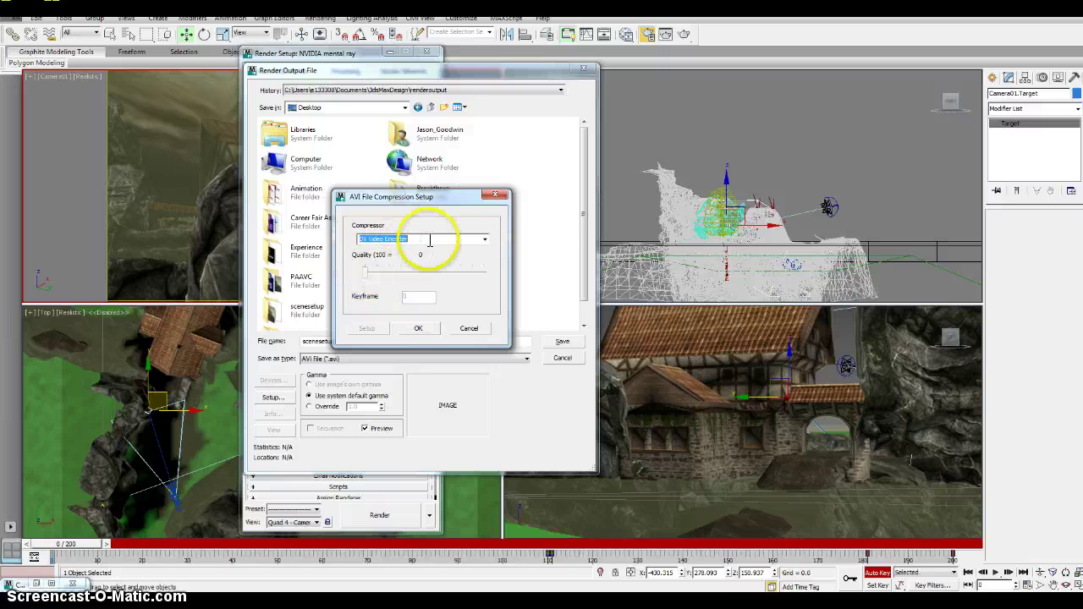
{"action": "left_click", "coordinate": [484, 240]}
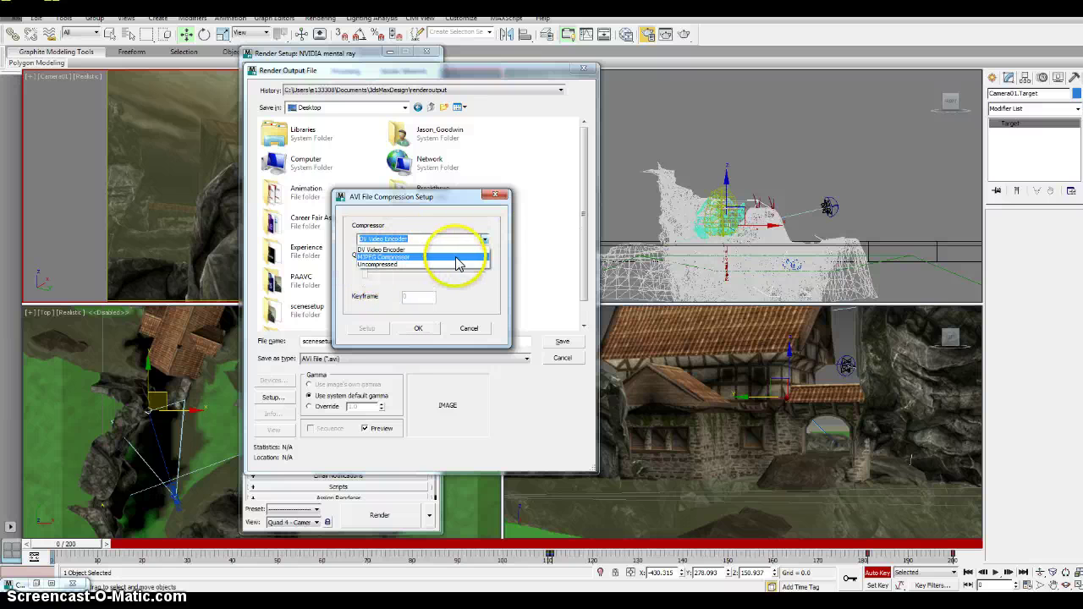
{"action": "left_click", "coordinate": [491, 243]}
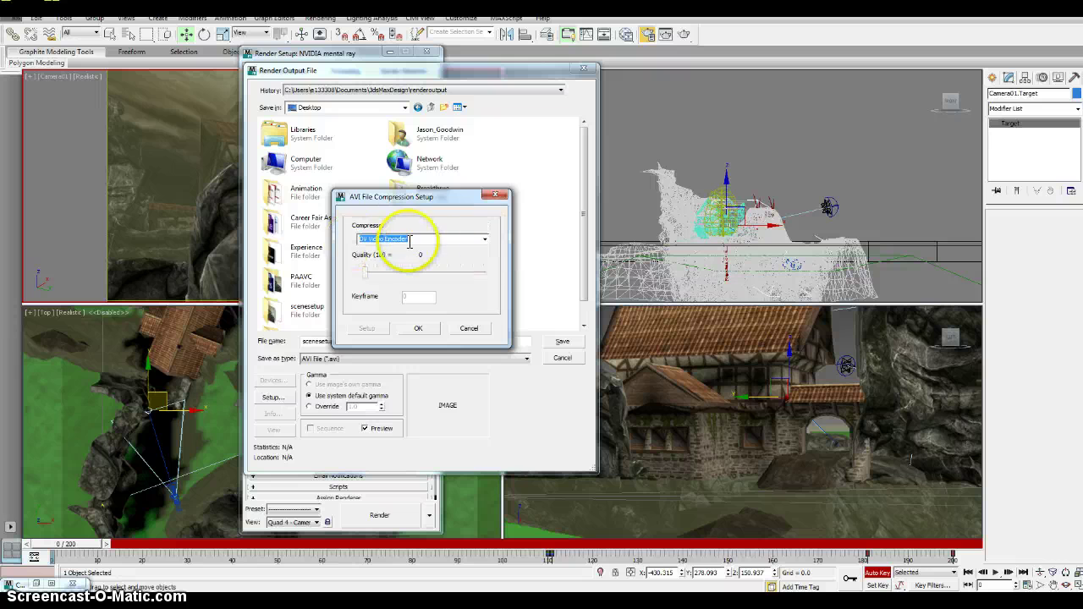
{"action": "left_click", "coordinate": [419, 331]}
Start rendering the animation from the Camera01 view to the AVI file.
{"action": "left_click", "coordinate": [371, 518]}
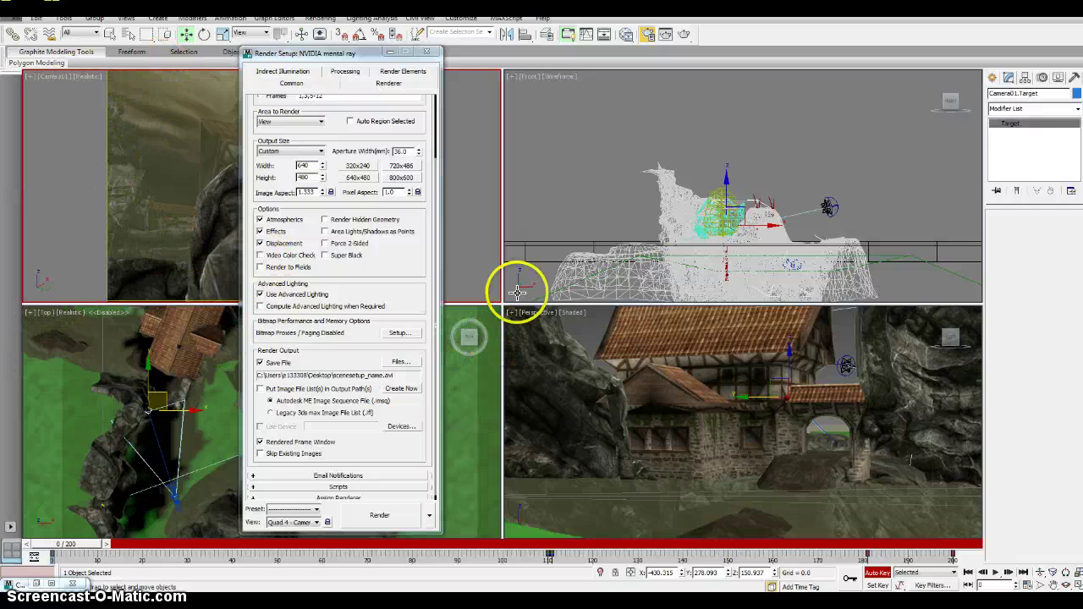
{"action": "left_click", "coordinate": [398, 518]}
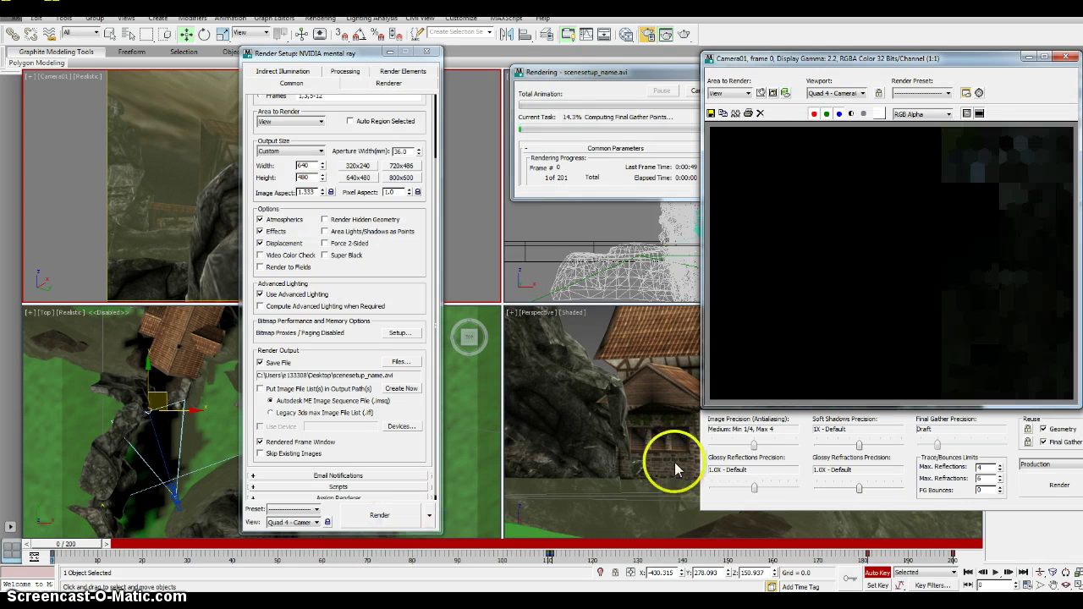